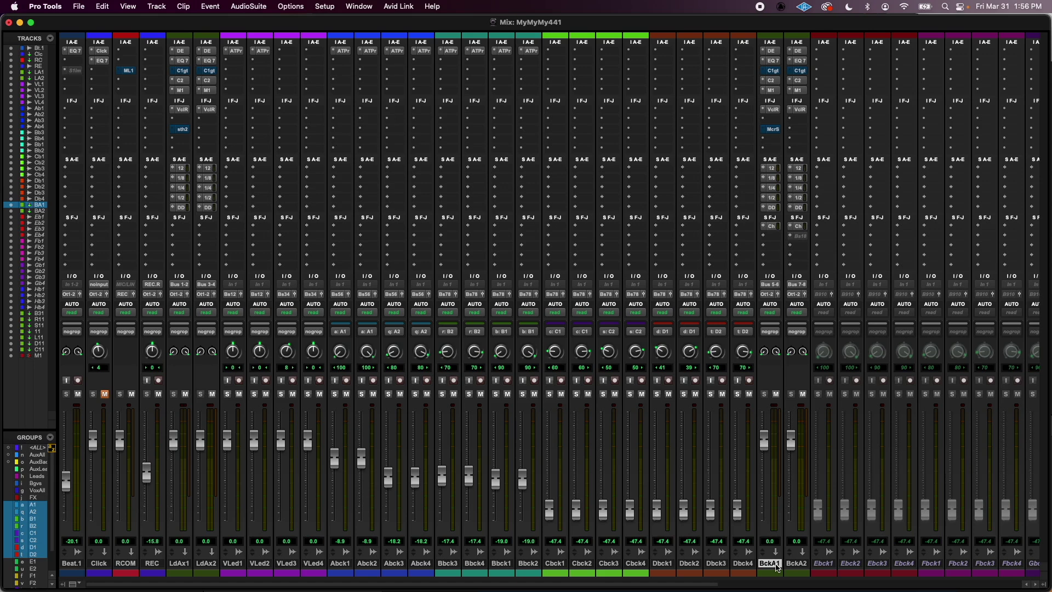
Select the Rvr11 through Chr11 effect return tracks together in the Mix window.
scroll(777, 568, right, 10)
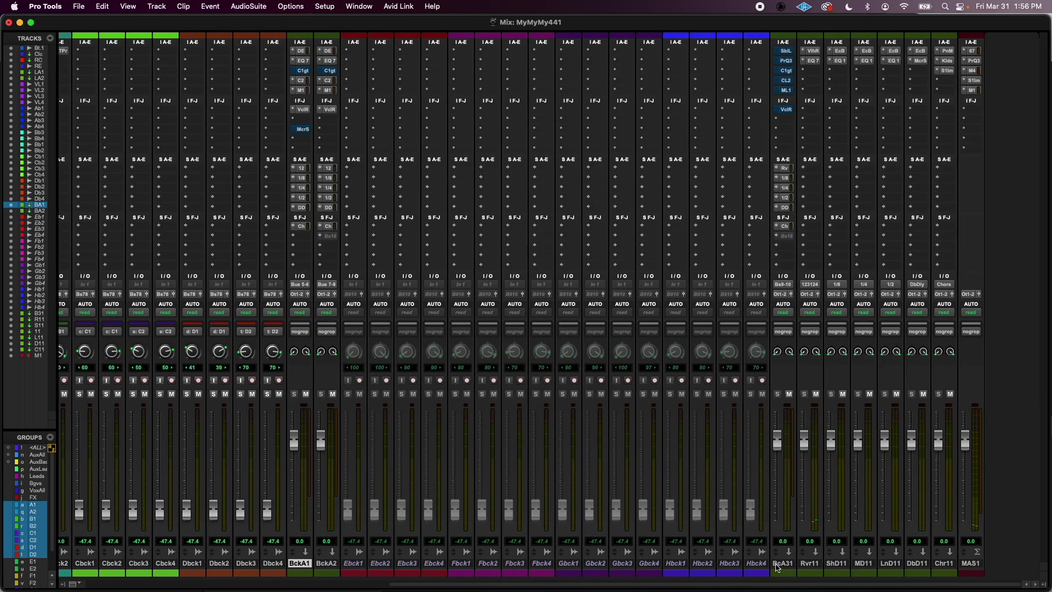
click(809, 564)
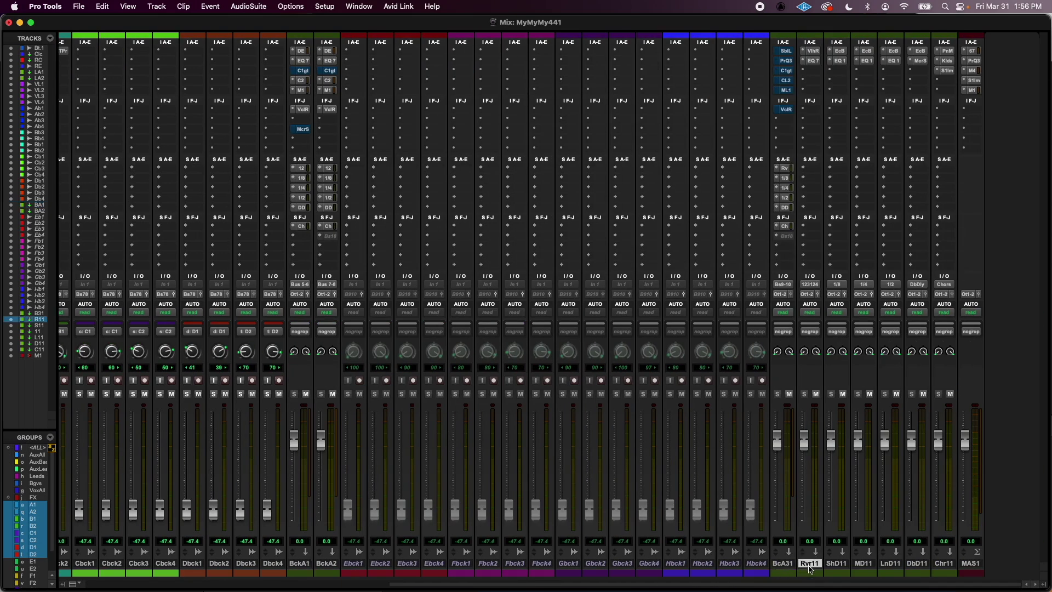
shift+click(946, 563)
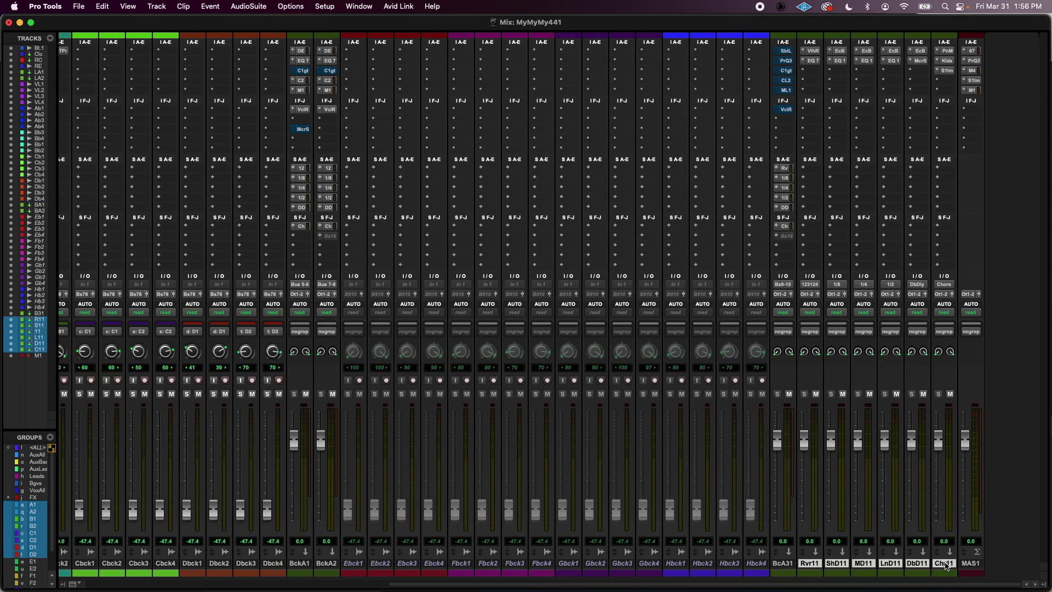
Check ShD11's EchoBoy, then bring up Rvr11's ValhallaRoom reverb with its preset list.
click(813, 51)
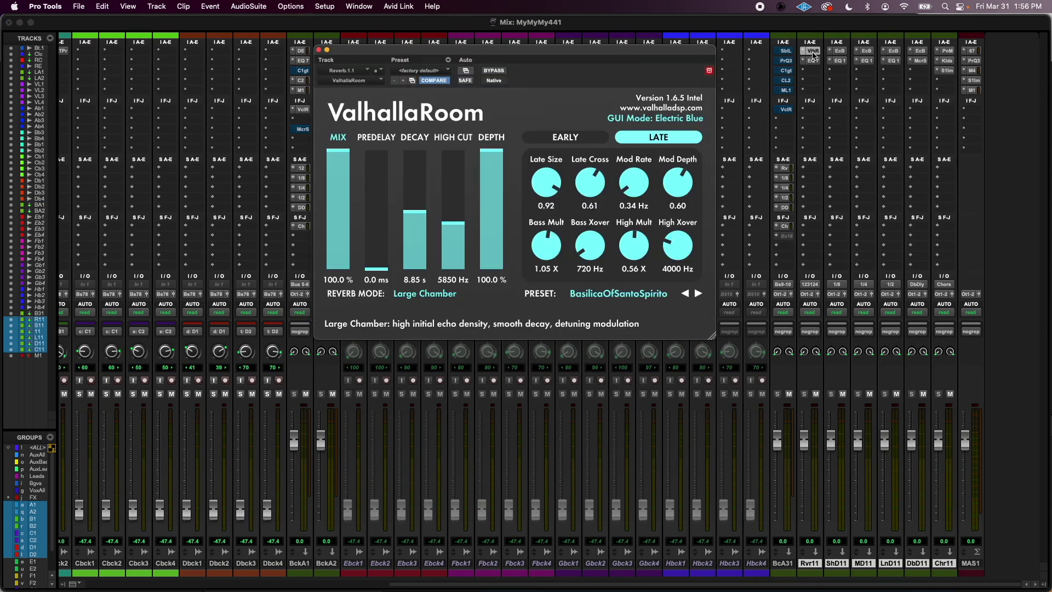
click(839, 51)
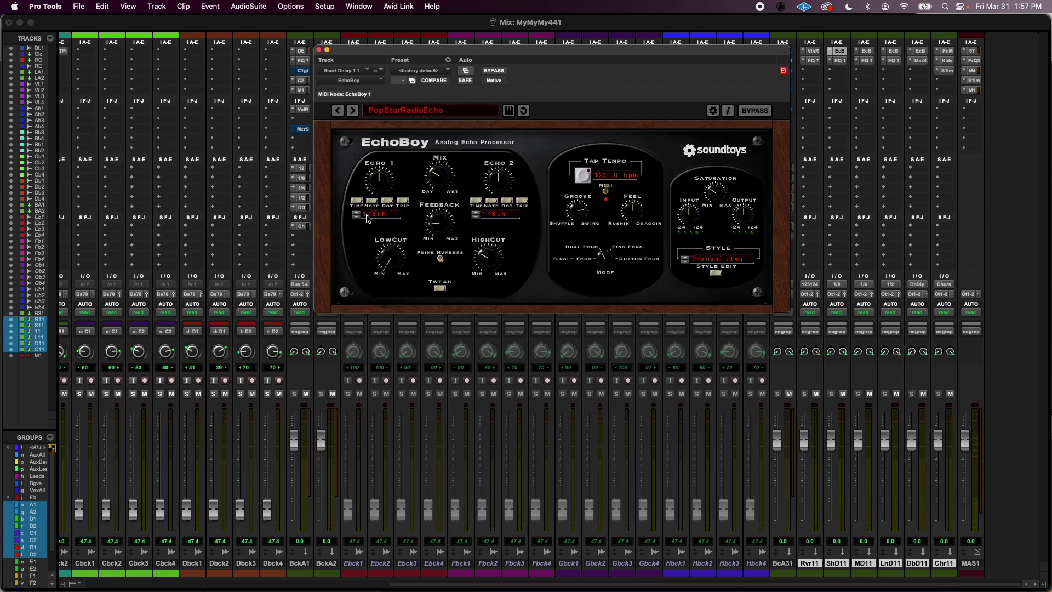
click(318, 50)
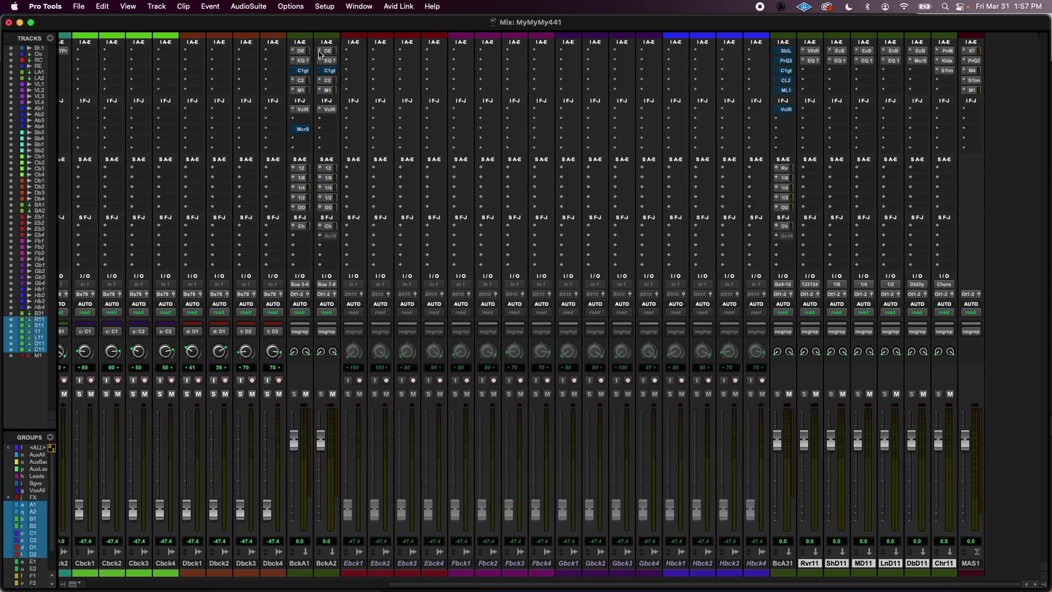
click(814, 51)
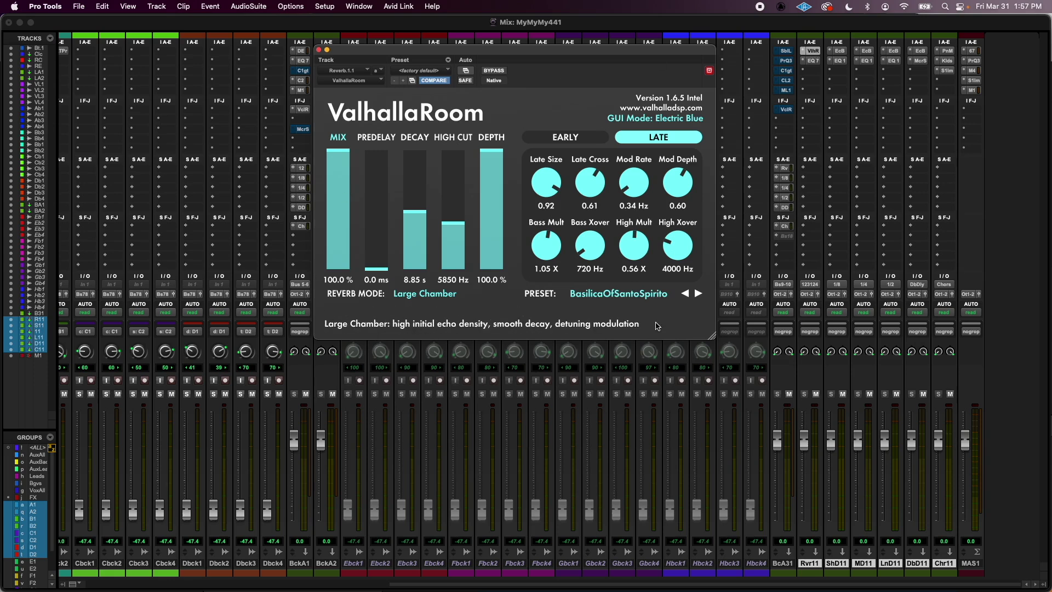
click(631, 297)
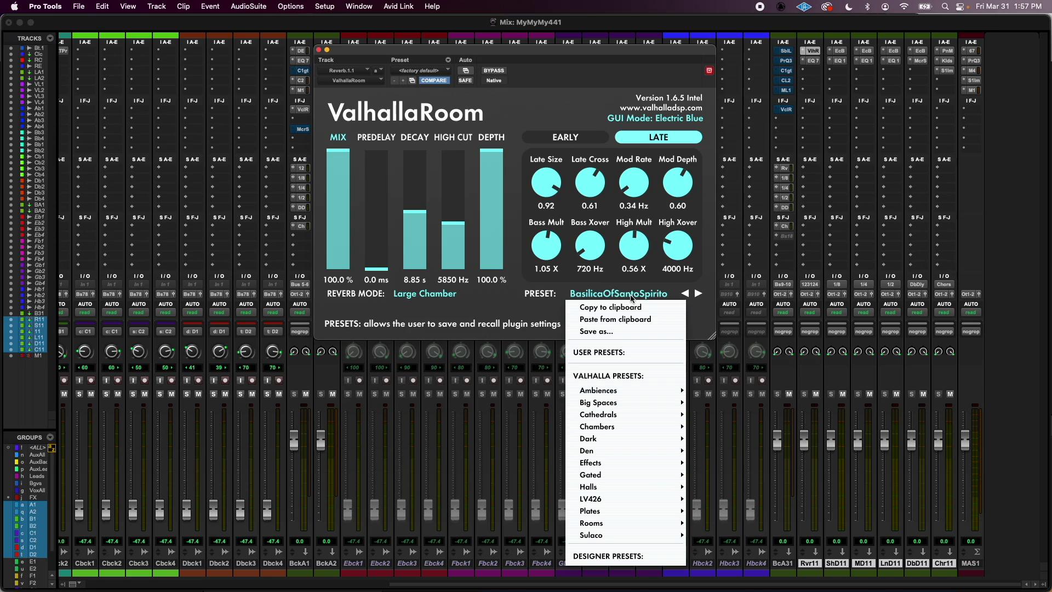
Browse the Den, Big Spaces and Ambiences preset categories and reach the Cathedrals submenu.
mouse_move(603, 451)
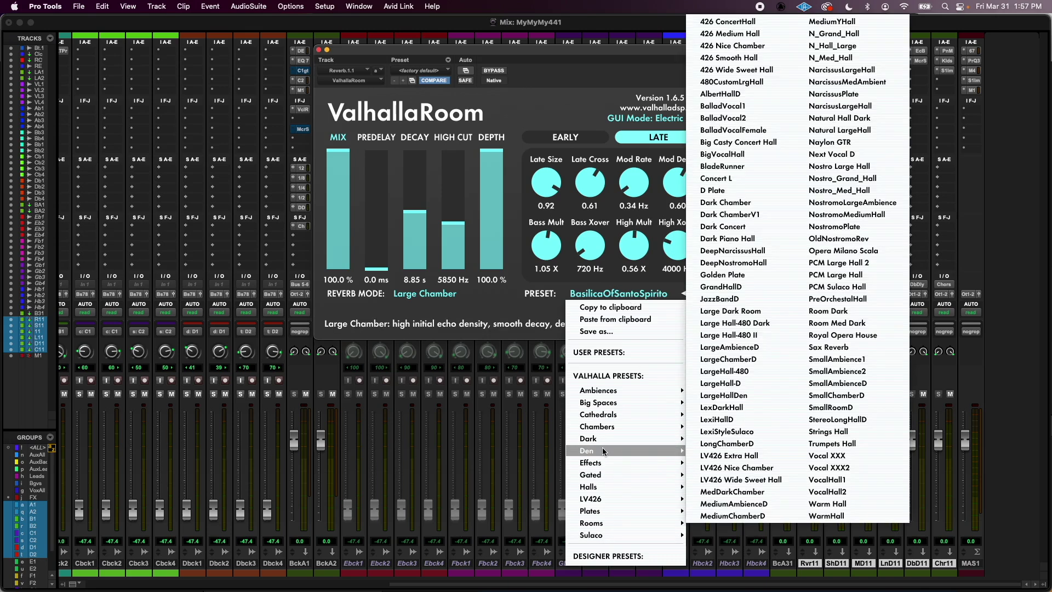
mouse_move(605, 404)
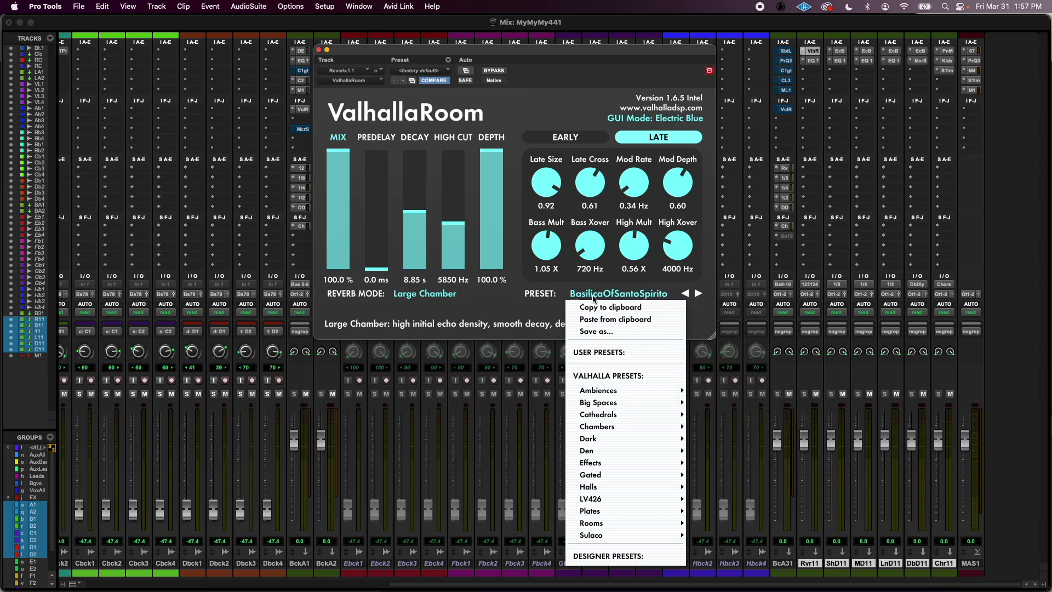
mouse_move(659, 415)
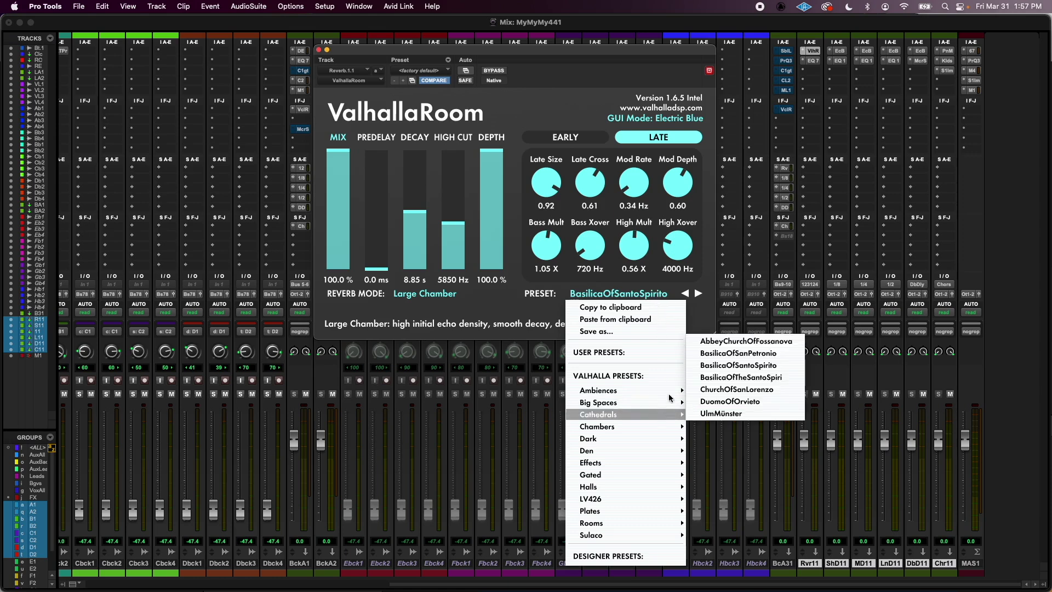
Load the BasilicaOfSantoSpirito preset with predelay 0.0 ms and decay 5.24 s.
click(775, 366)
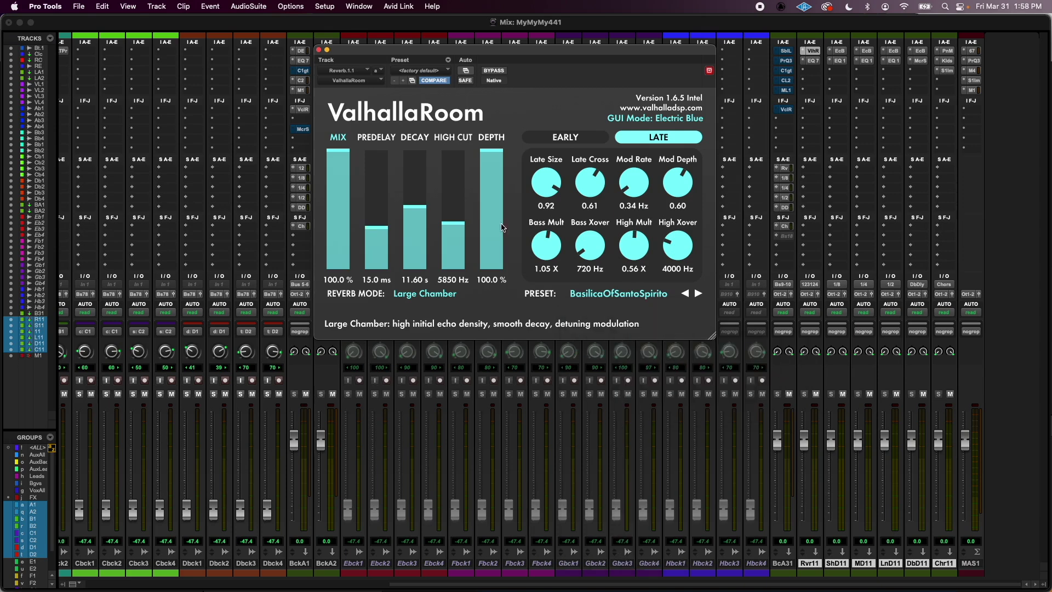
click(377, 230)
drag(376, 230, 377, 272)
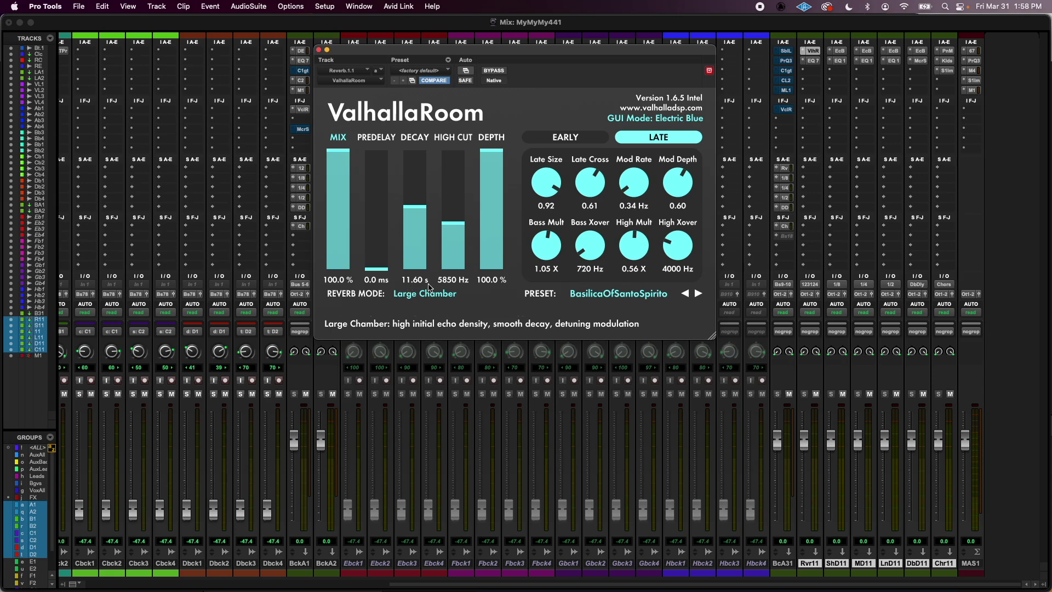
click(416, 210)
drag(416, 209, 416, 220)
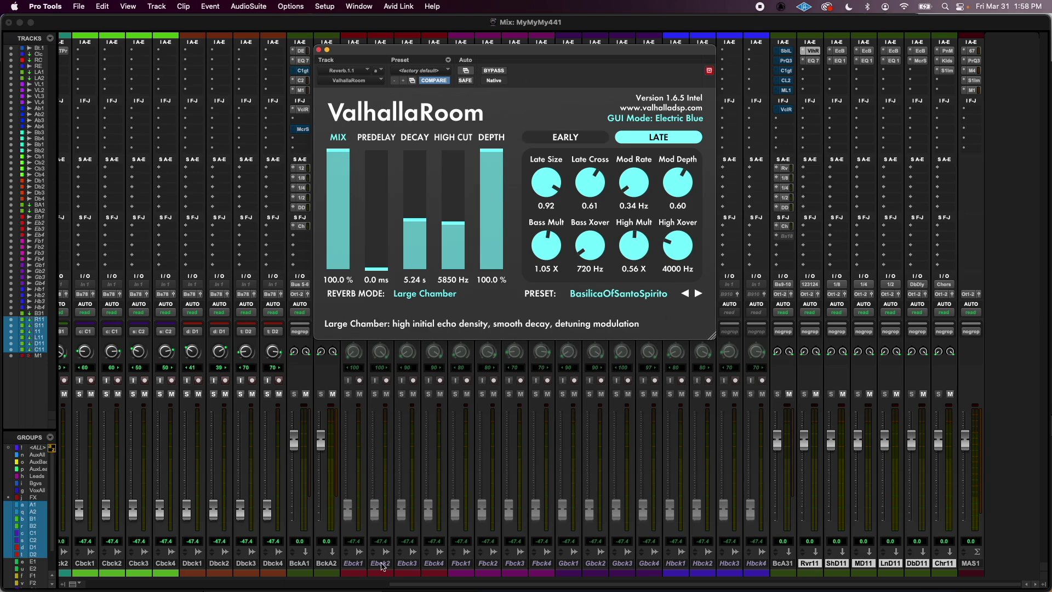
click(318, 50)
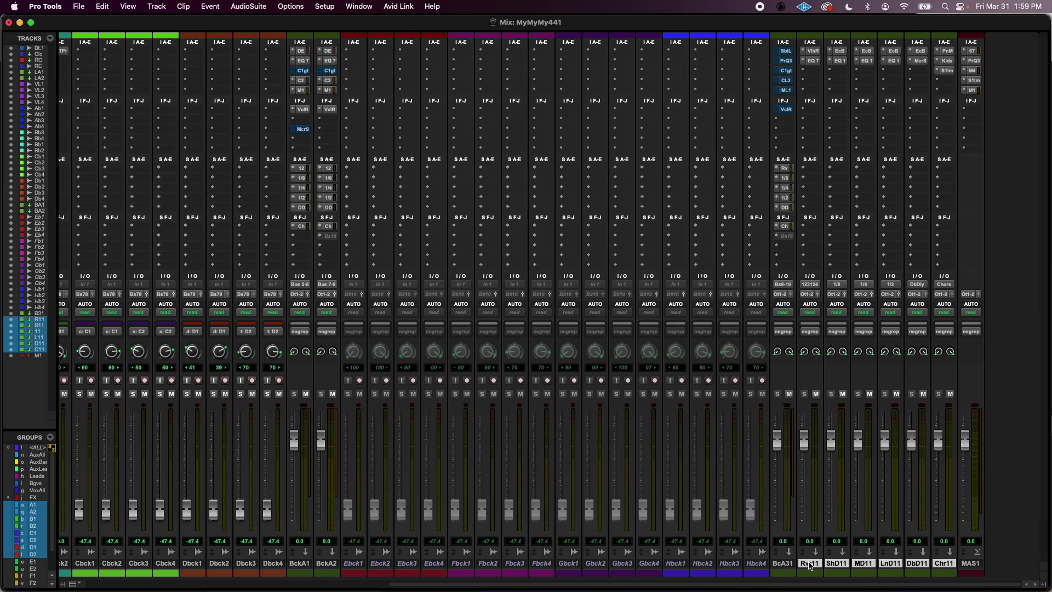
Raise BackAux1's send a to Bus 123-124 from silent to about -16.3 dB.
scroll(512, 236, left, 10)
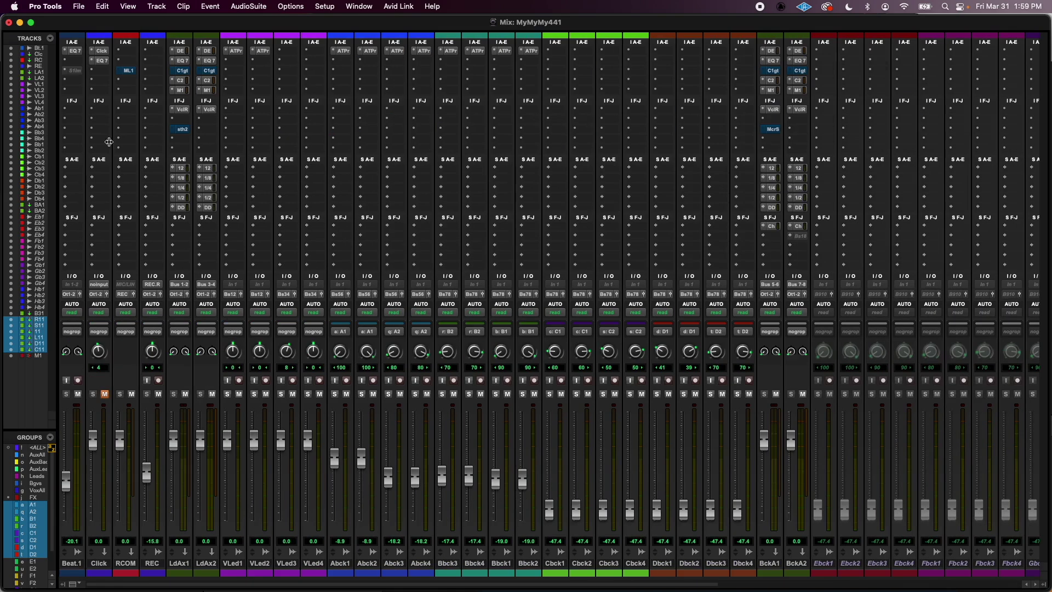
click(179, 167)
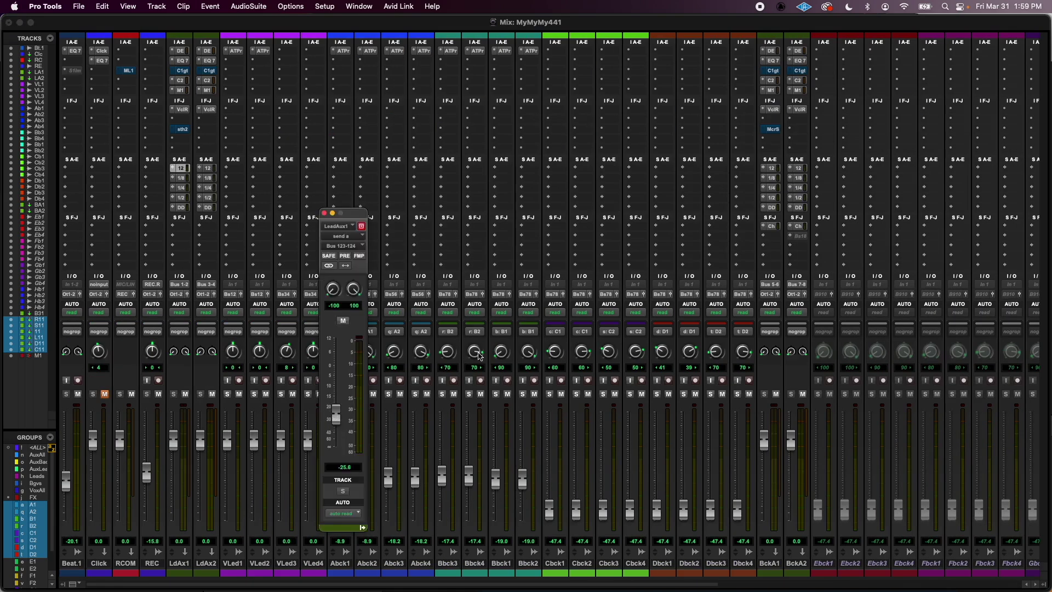
scroll(524, 356, right, 10)
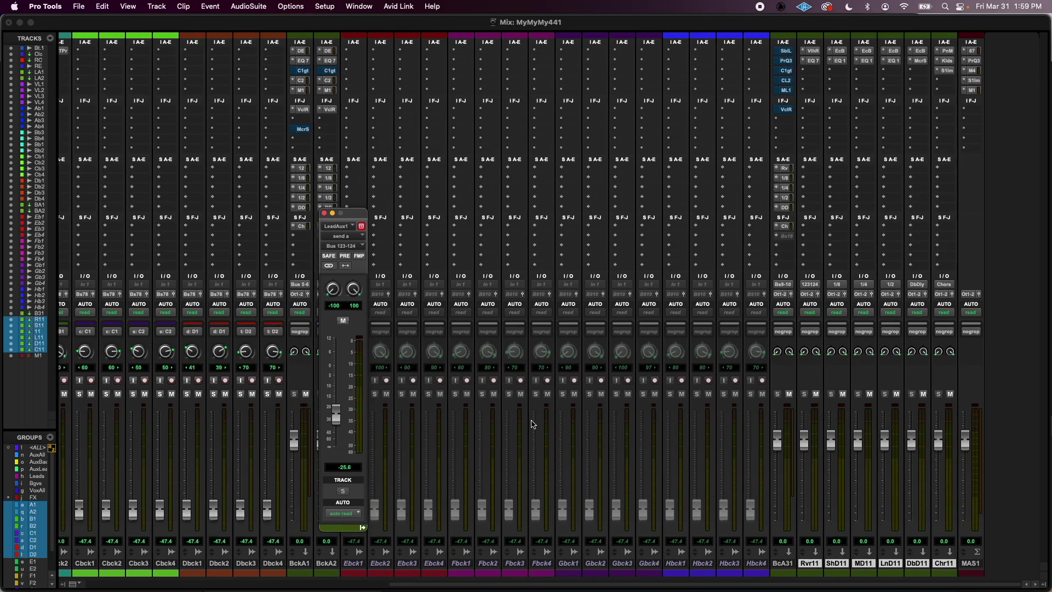
scroll(532, 423, left, 5)
scroll(531, 424, right, 5)
scroll(531, 423, left, 10)
drag(335, 415, 333, 463)
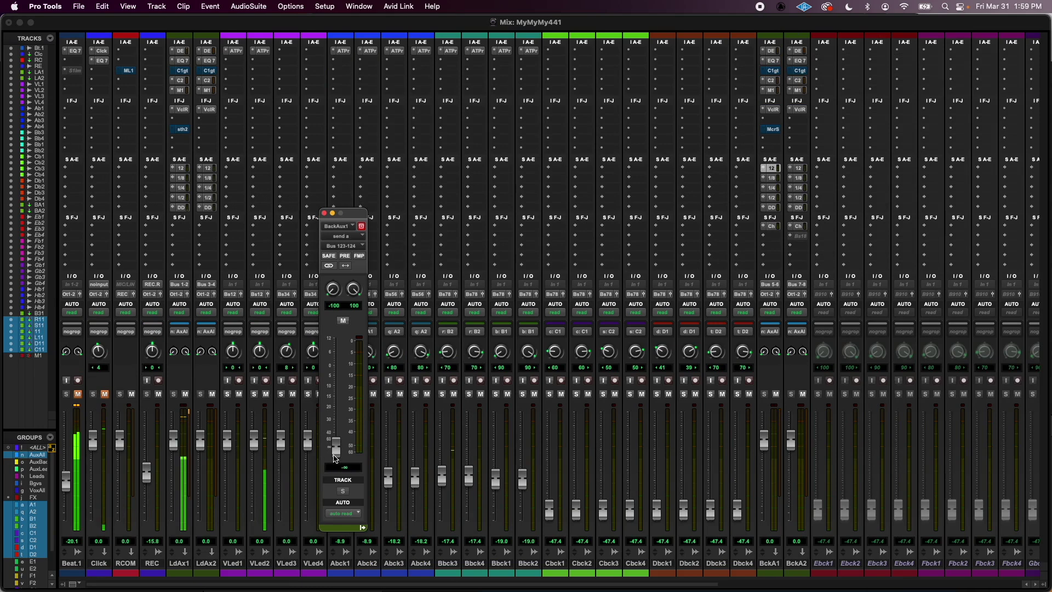
click(335, 457)
drag(335, 457, 329, 411)
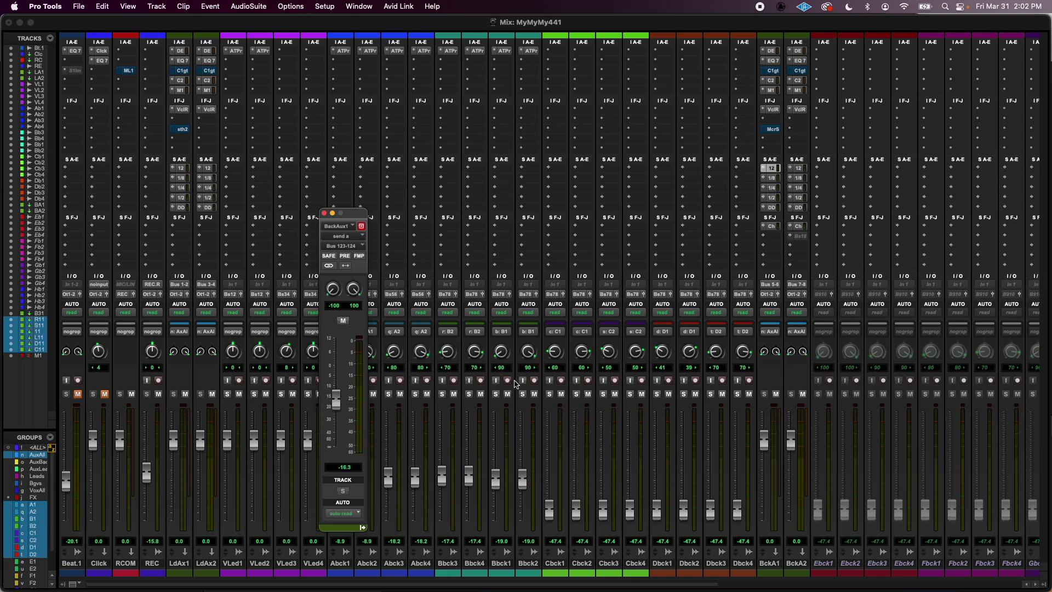
scroll(515, 384, right, 10)
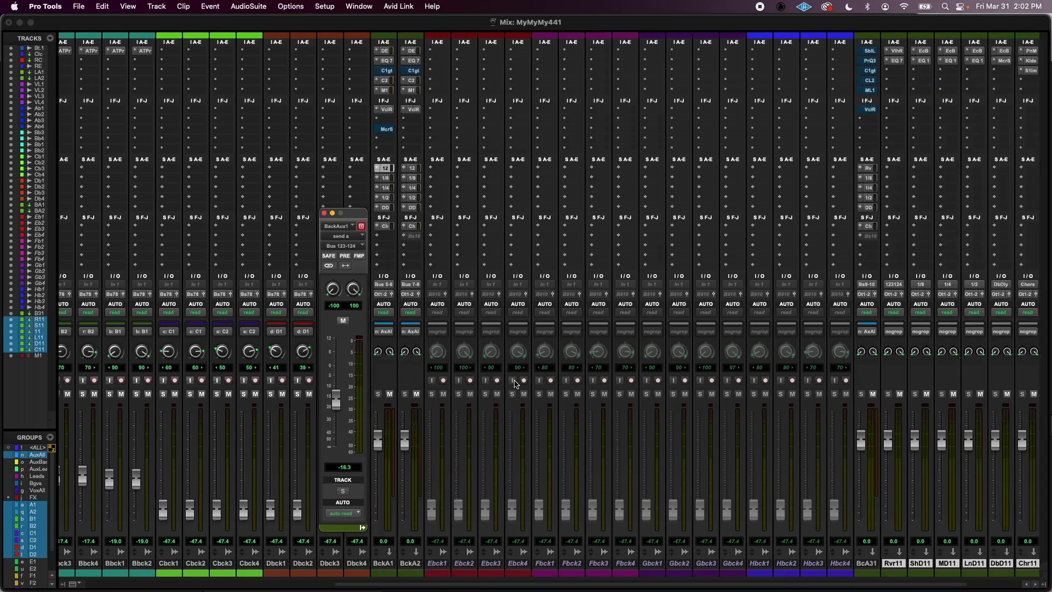
scroll(515, 384, right, 3)
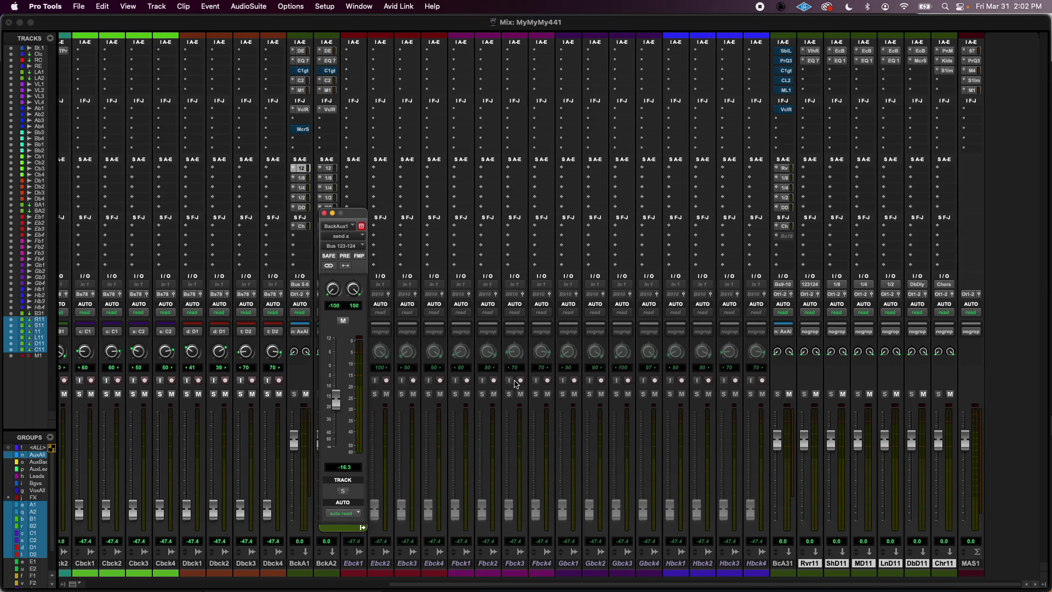
click(793, 563)
click(842, 564)
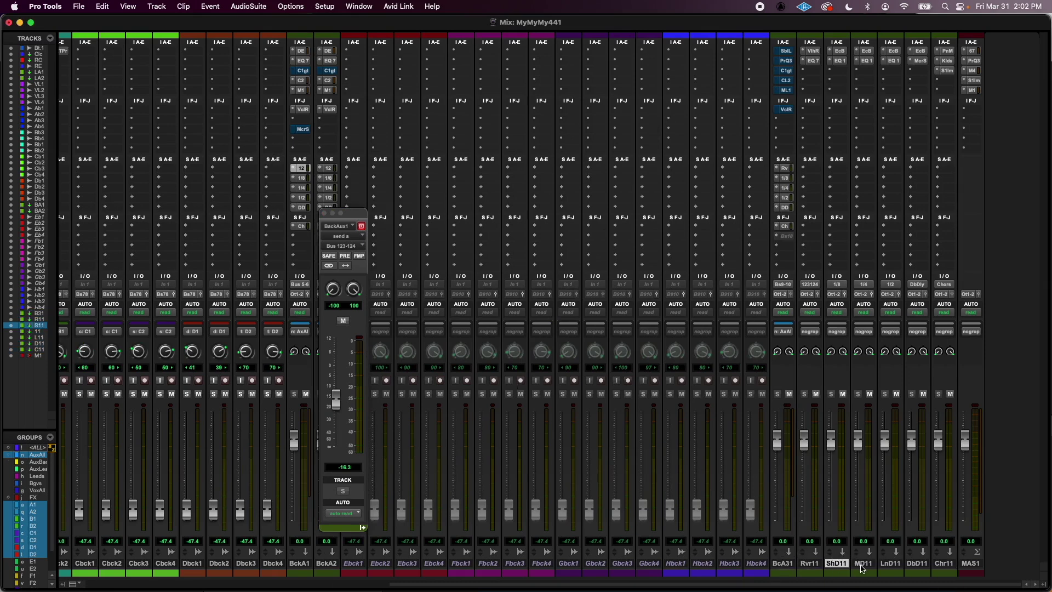
click(863, 564)
click(898, 564)
shift+click(918, 564)
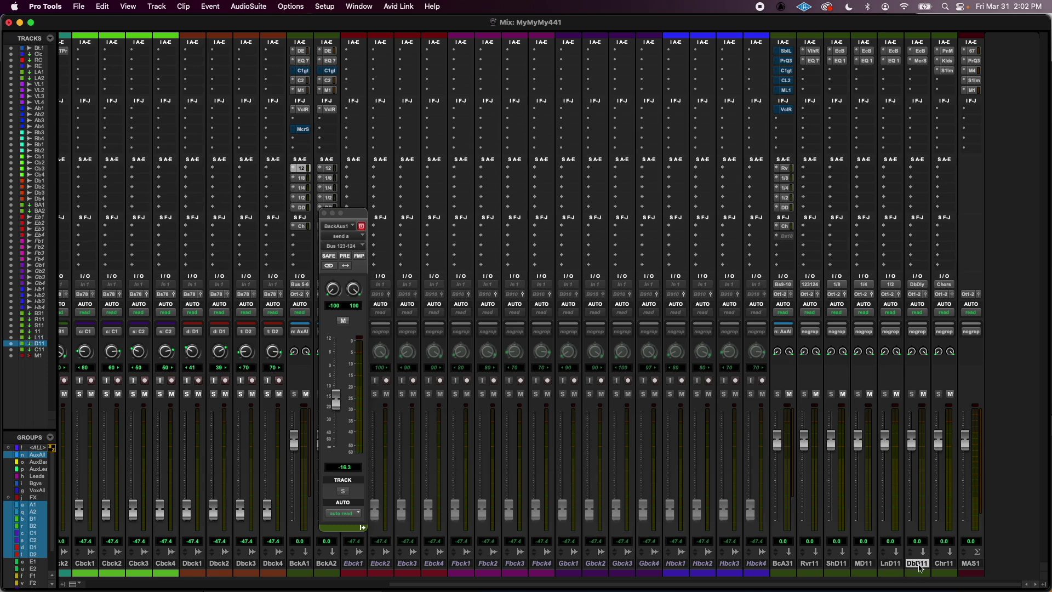
shift+click(838, 565)
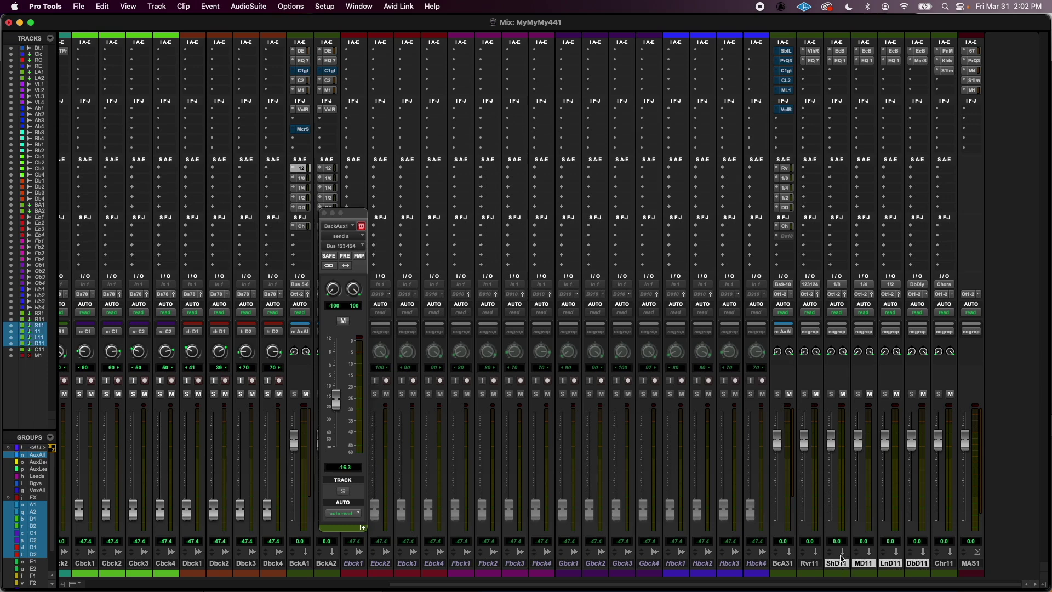
click(841, 52)
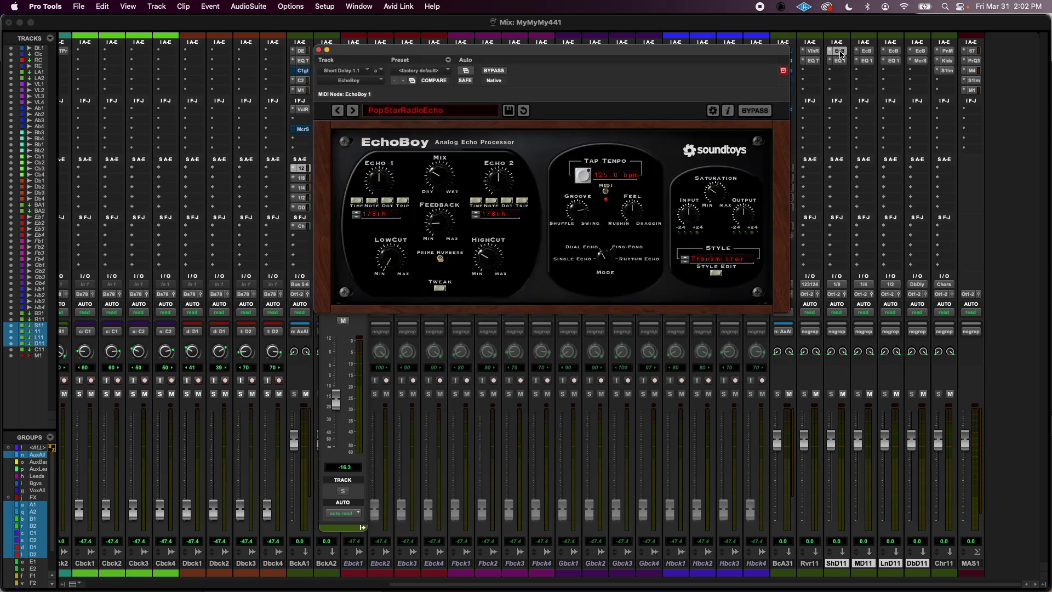
click(865, 52)
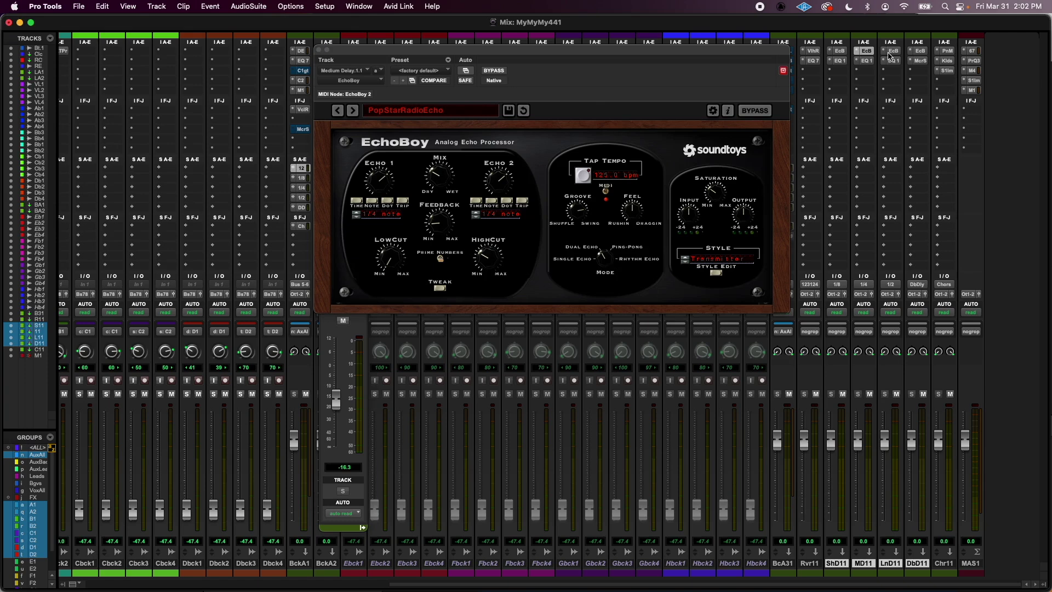
click(890, 52)
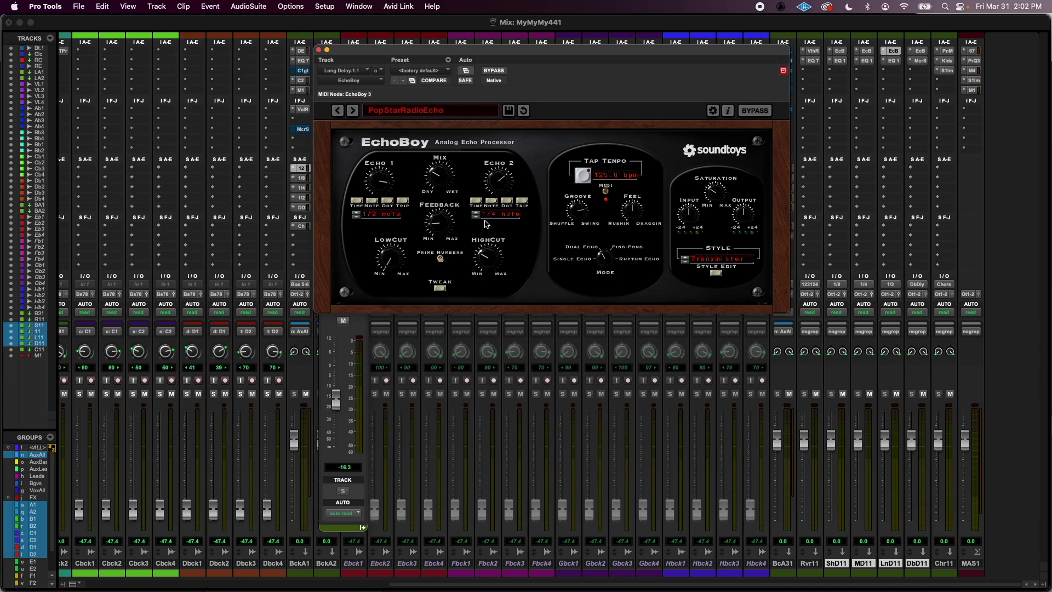
click(919, 50)
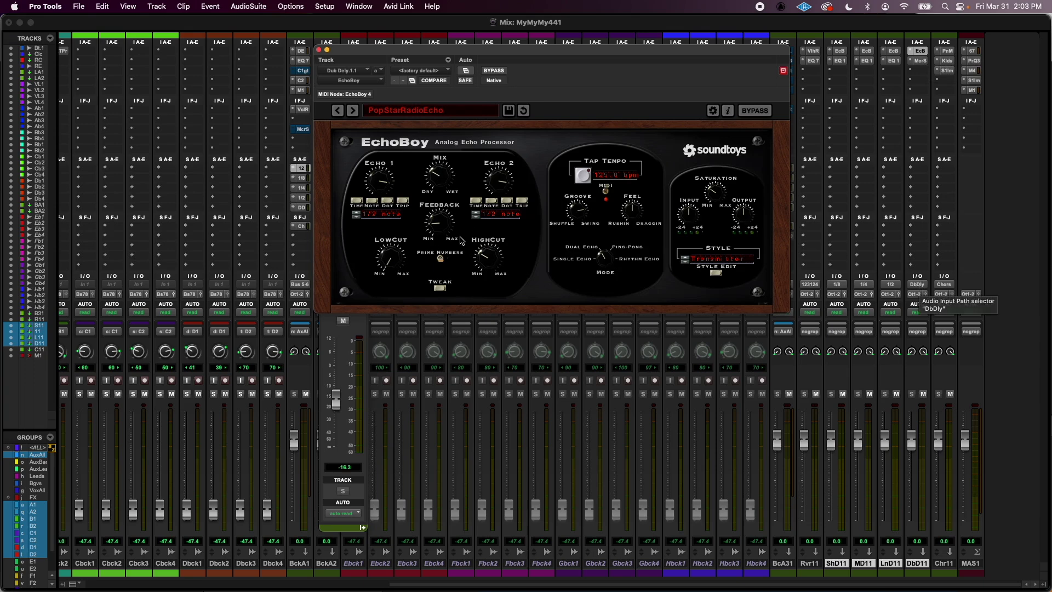
click(920, 60)
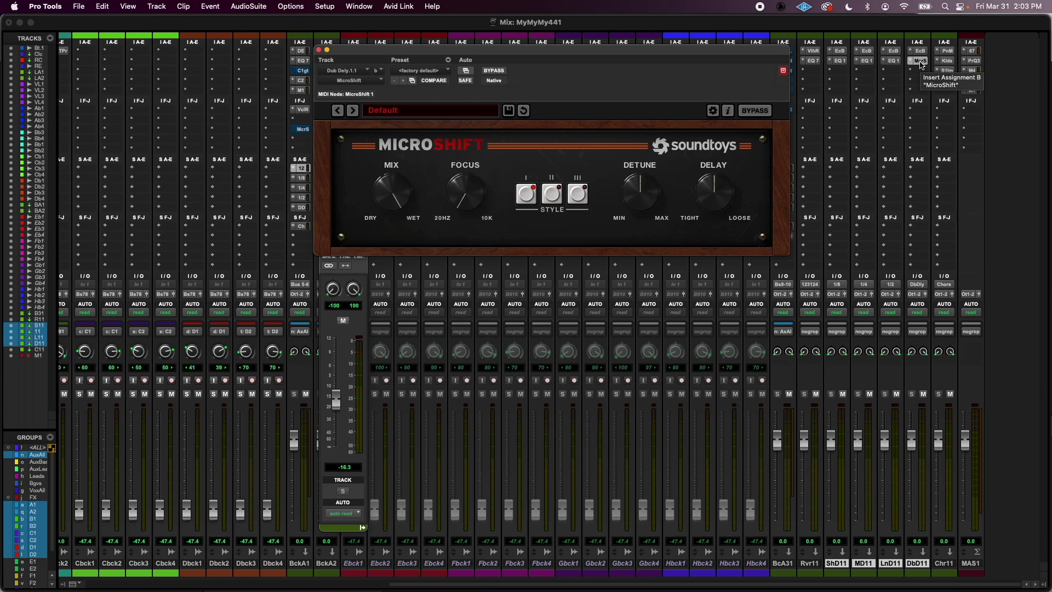
click(920, 61)
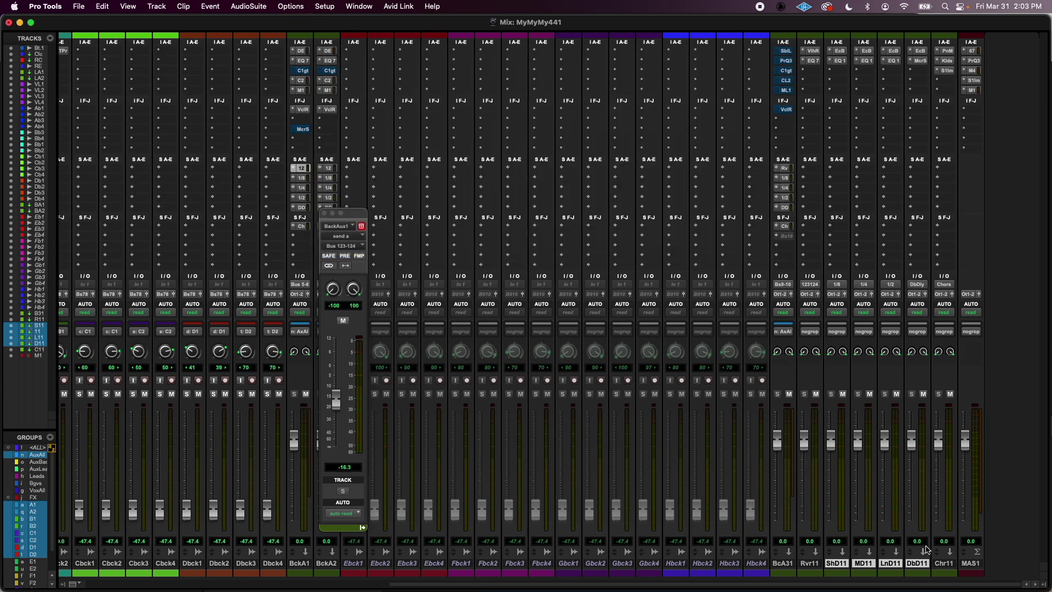
Replace ShD11's EchoBoy insert with the stereo multichannel ValhallaDelay plug-in.
click(833, 564)
click(831, 51)
mouse_move(876, 51)
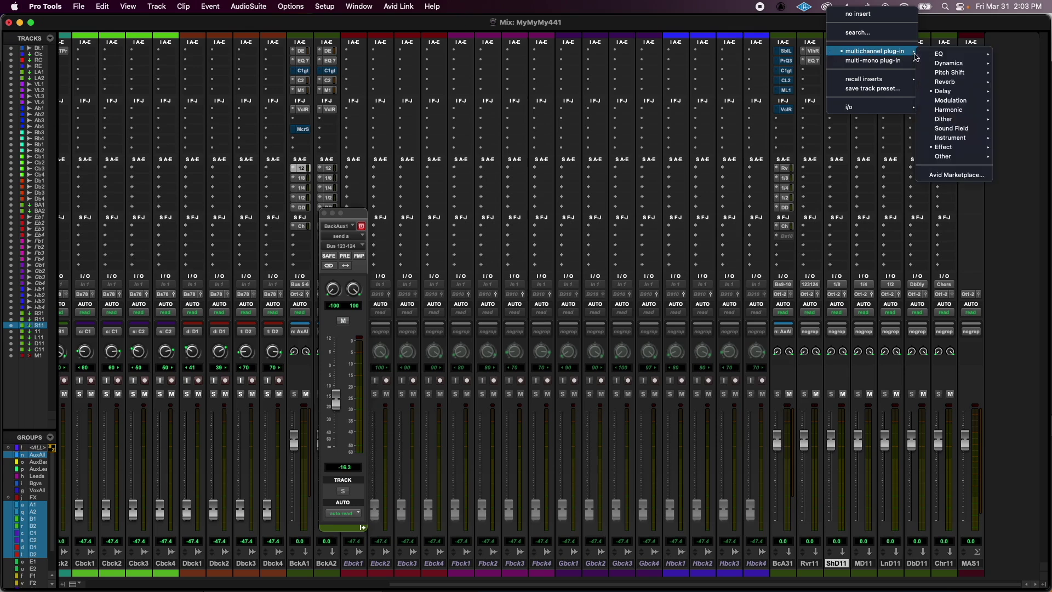
mouse_move(958, 92)
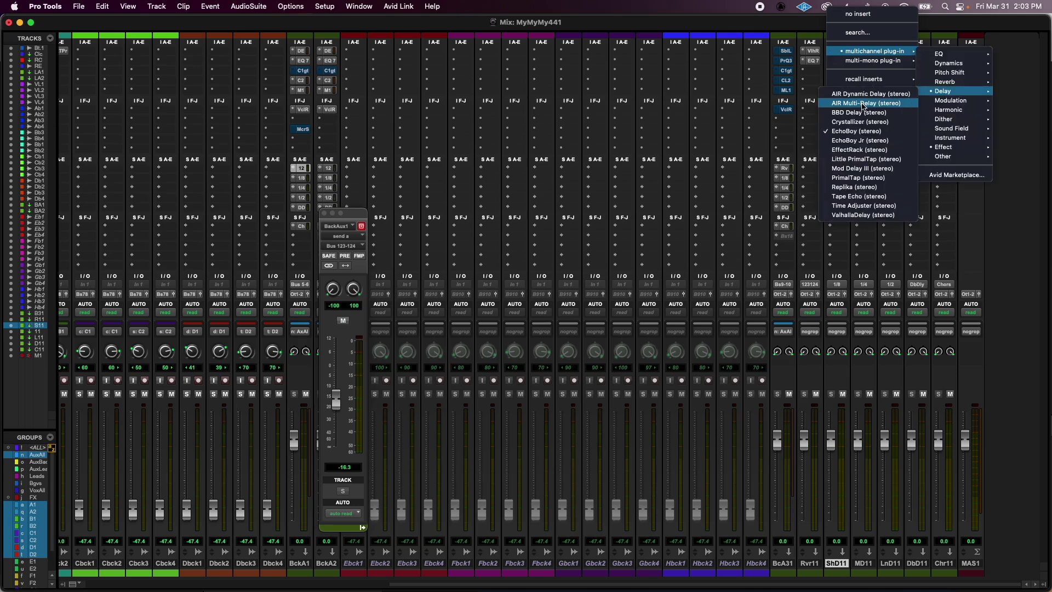
click(848, 215)
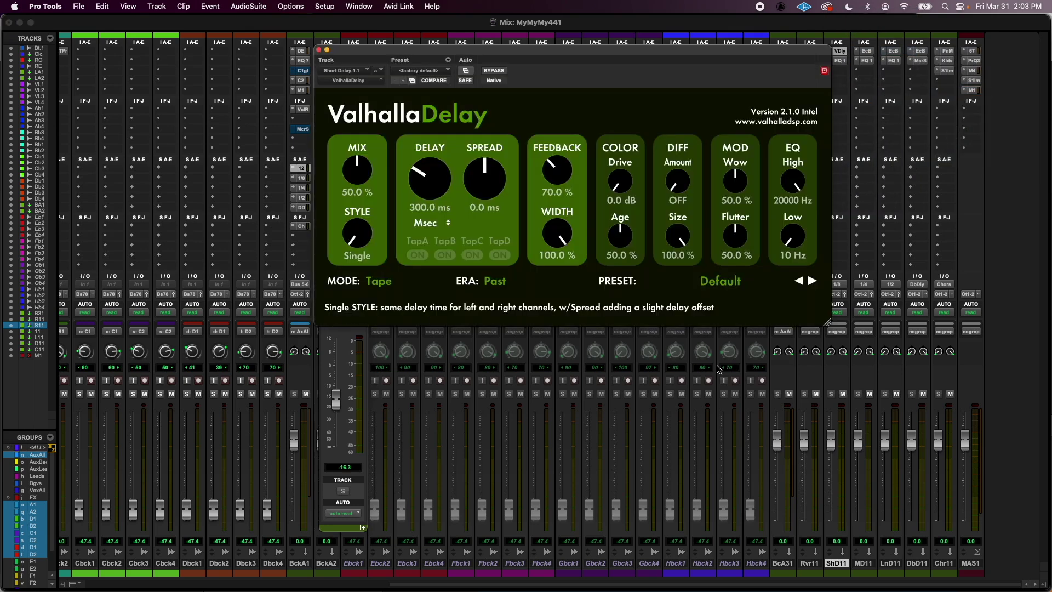
Load the ECHOES > Eighth-Note > DIGITAL-Eighth-note Delay preset in ValhallaDelay.
click(716, 283)
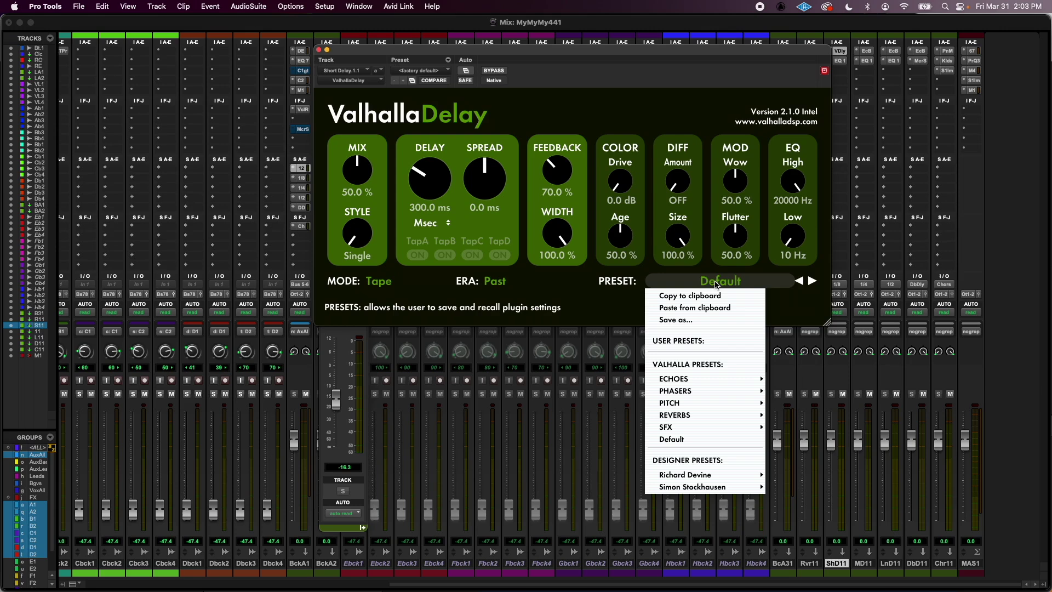
mouse_move(690, 416)
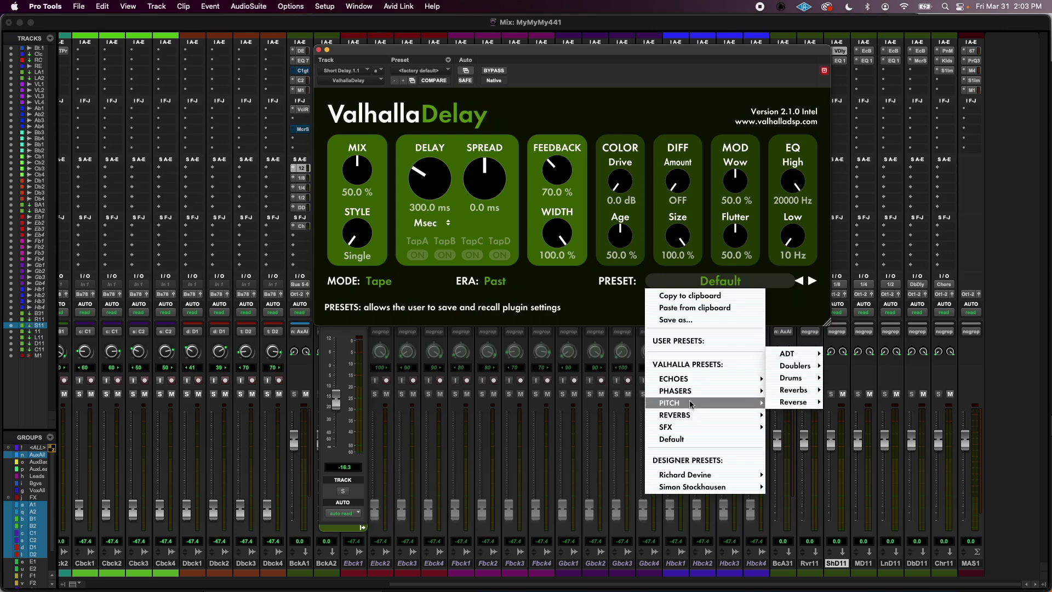
mouse_move(691, 390)
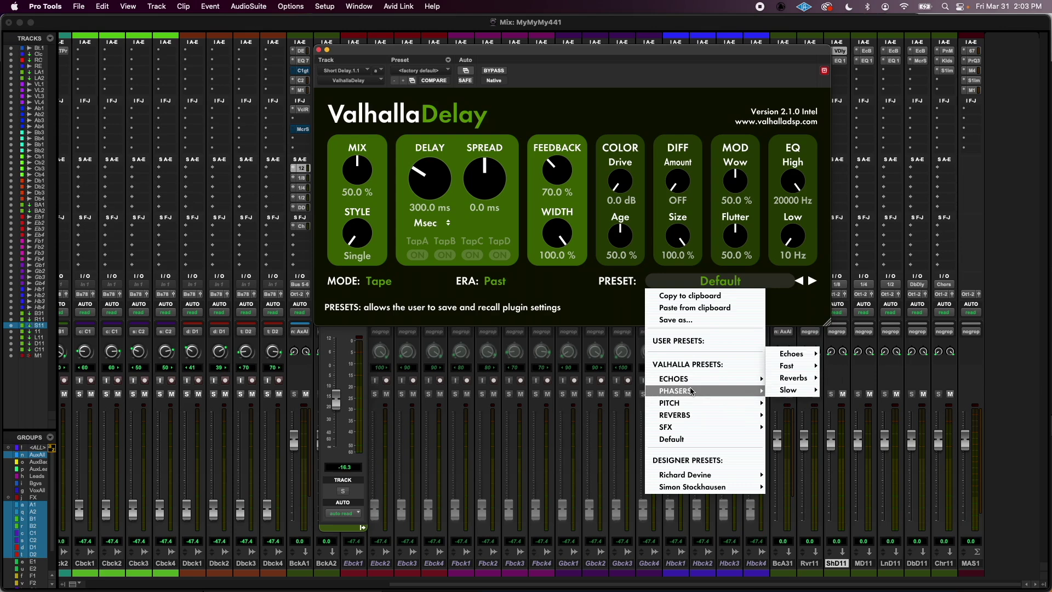
mouse_move(689, 414)
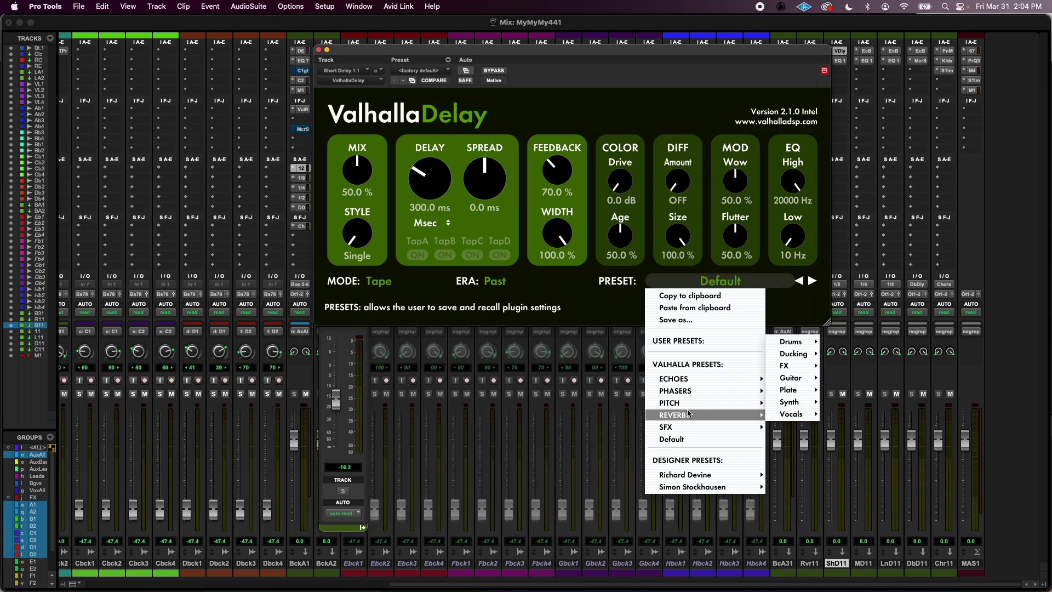
mouse_move(690, 382)
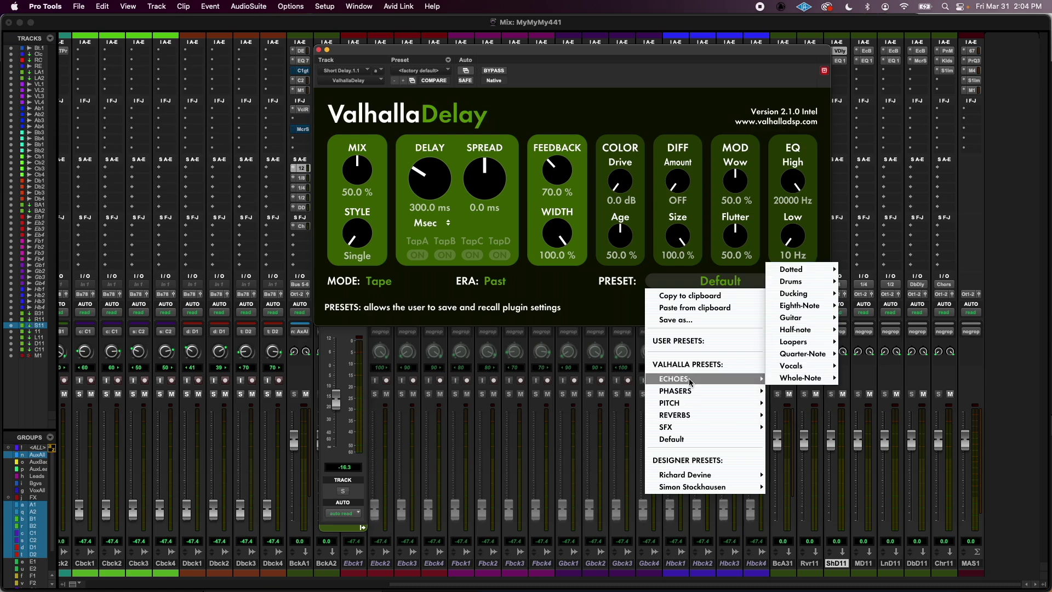
mouse_move(792, 384)
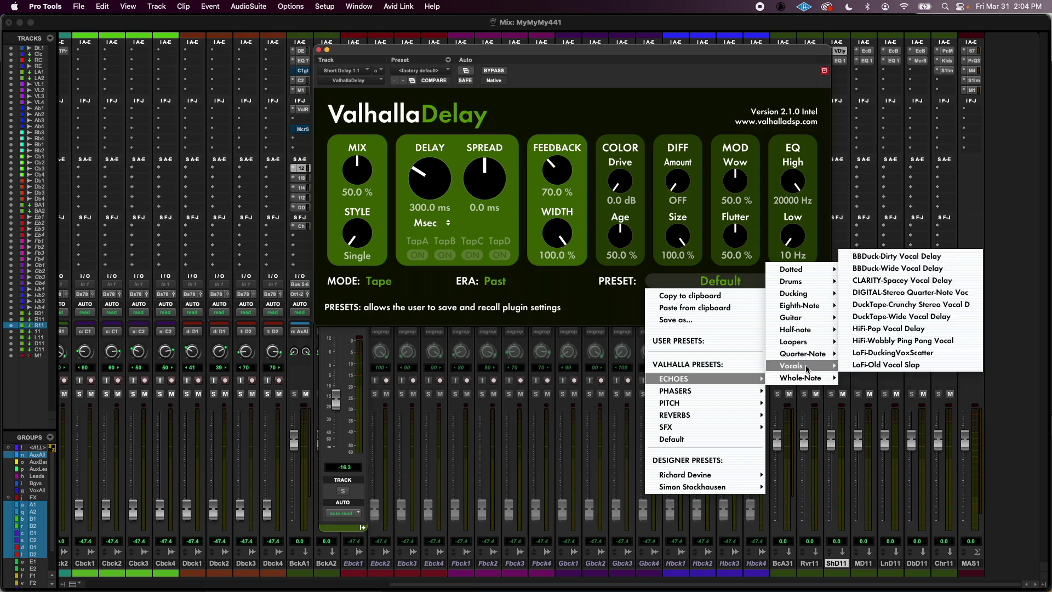
mouse_move(813, 307)
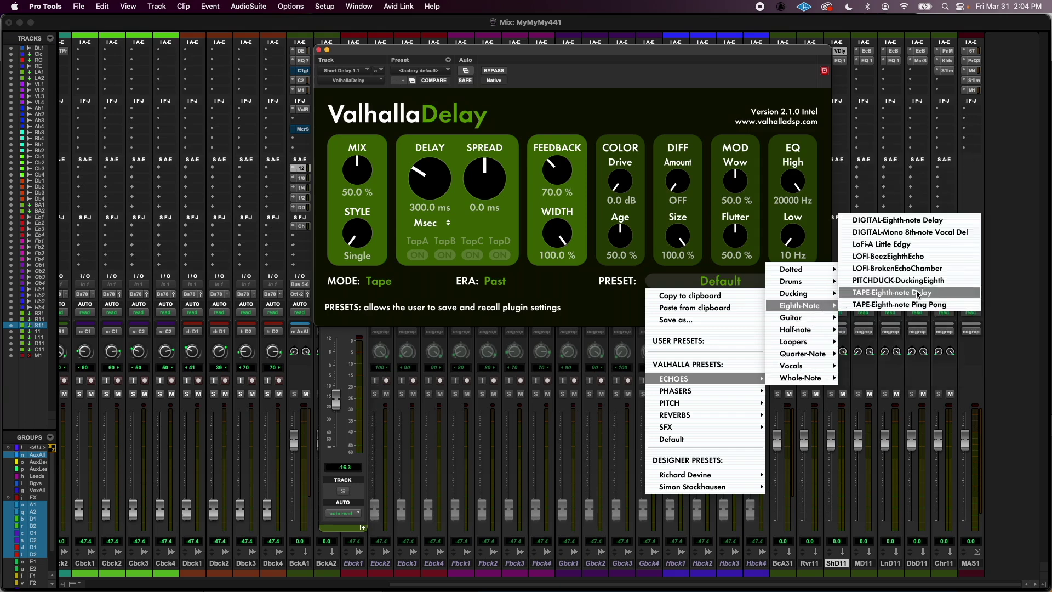
click(933, 222)
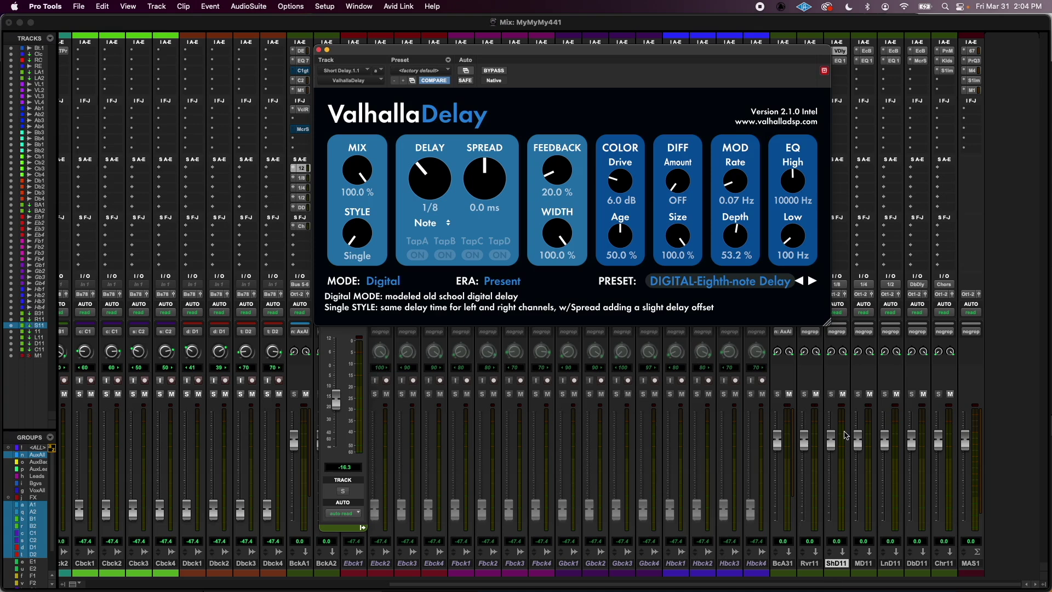
Solo ShD11 and mute the Rvr11, MD11, LnD11, DbD11 and Chr11 returns.
click(831, 395)
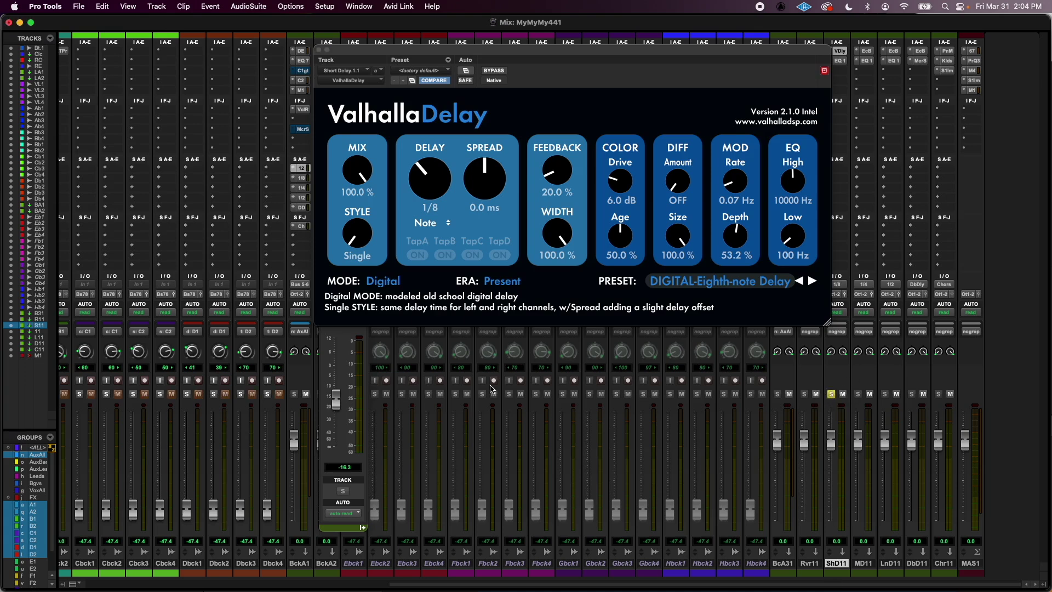
click(816, 394)
click(870, 395)
click(897, 394)
click(923, 395)
click(950, 395)
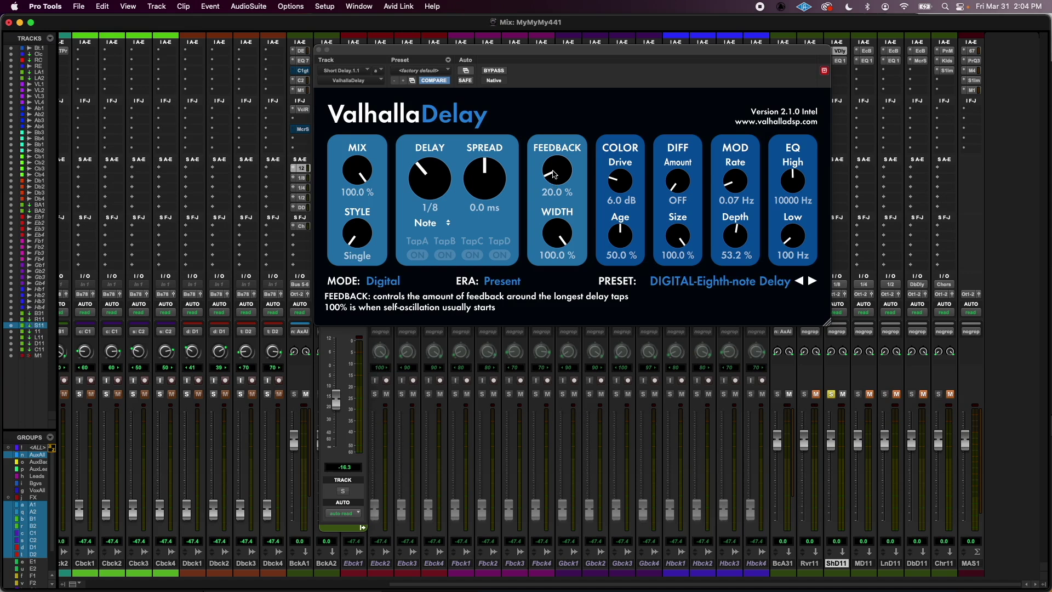
Sweep ShD11's delay feedback between 0% and 200%, settling at 48.8%.
drag(554, 174, 543, 144)
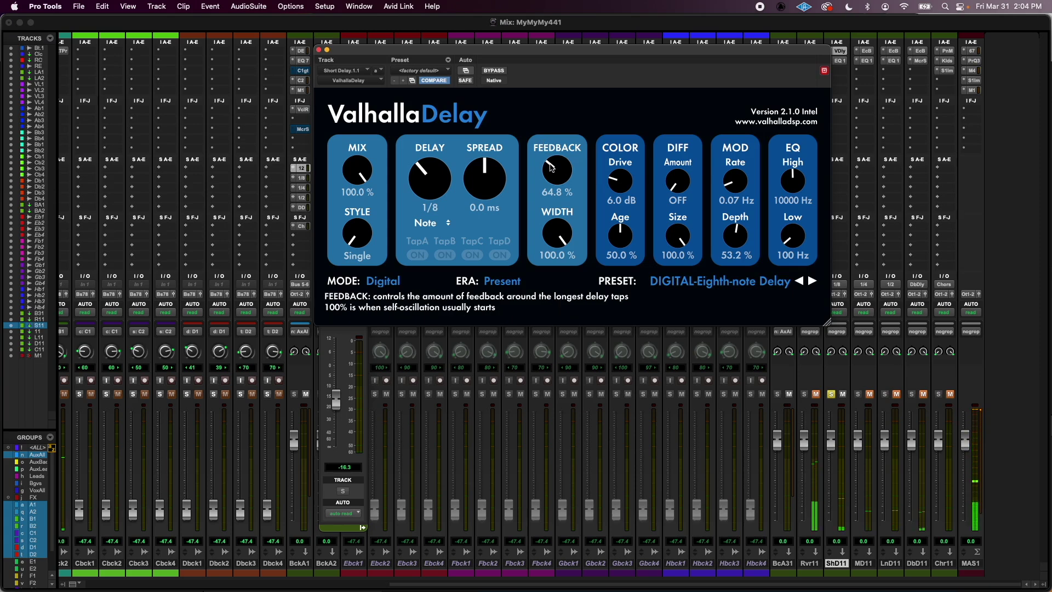
mouse_move(551, 169)
mouse_down()
mouse_move(550, 145)
mouse_move(553, 178)
mouse_up()
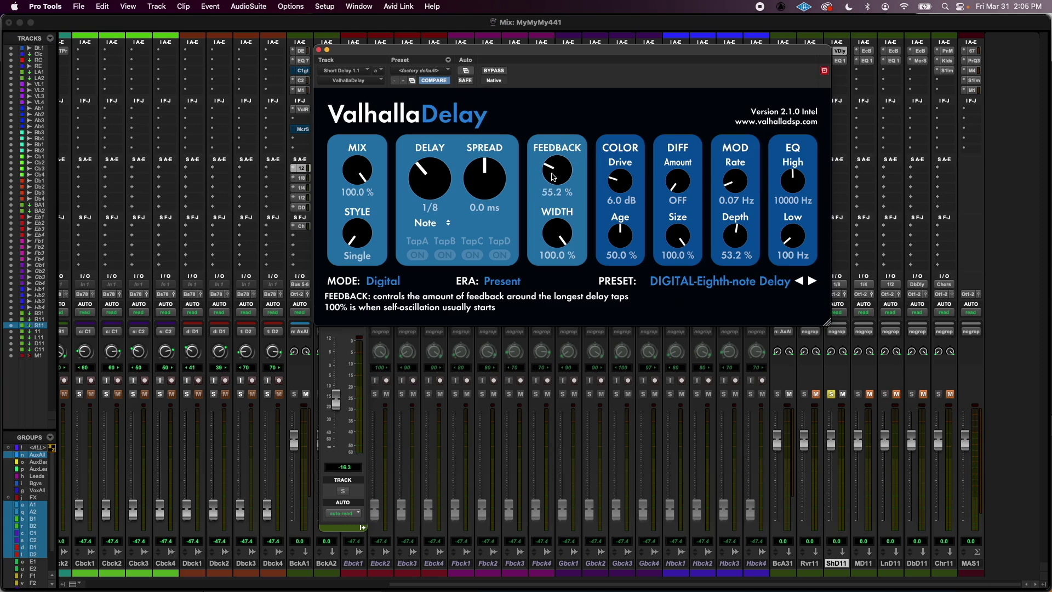
drag(553, 177, 547, 58)
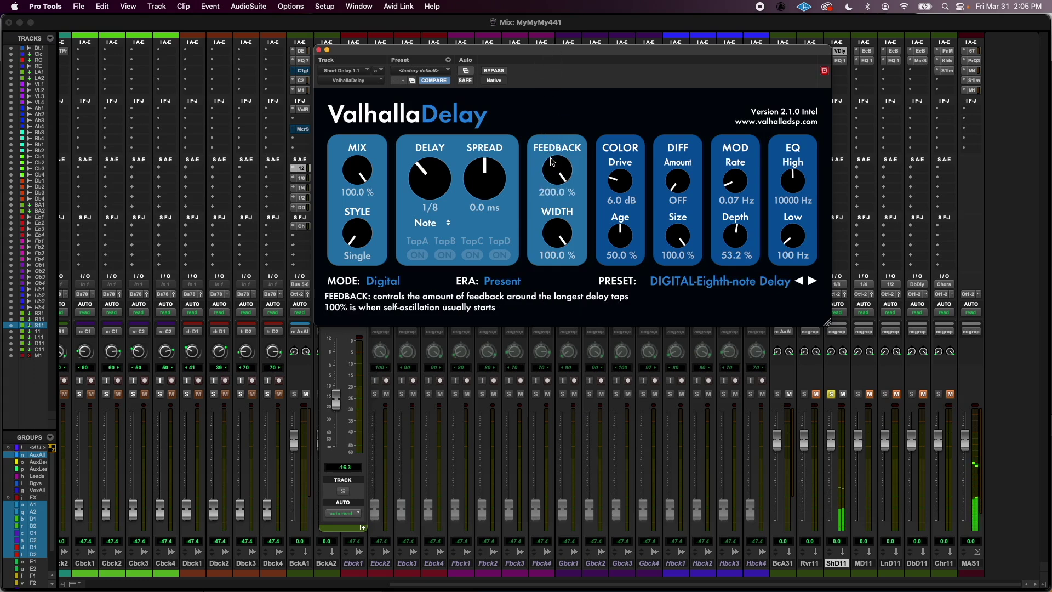
drag(552, 166, 540, 442)
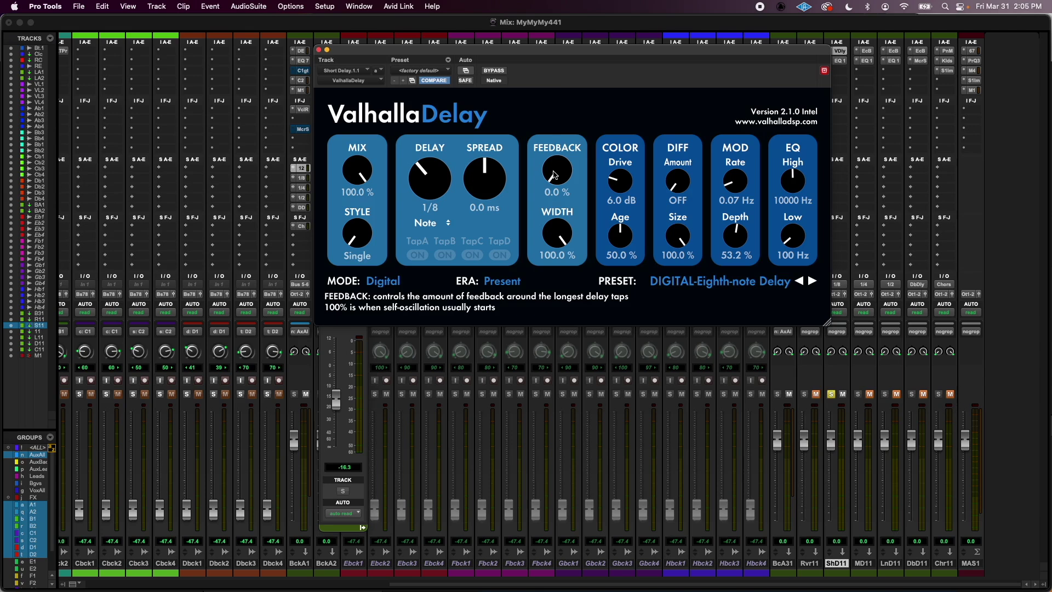
drag(555, 176, 537, 141)
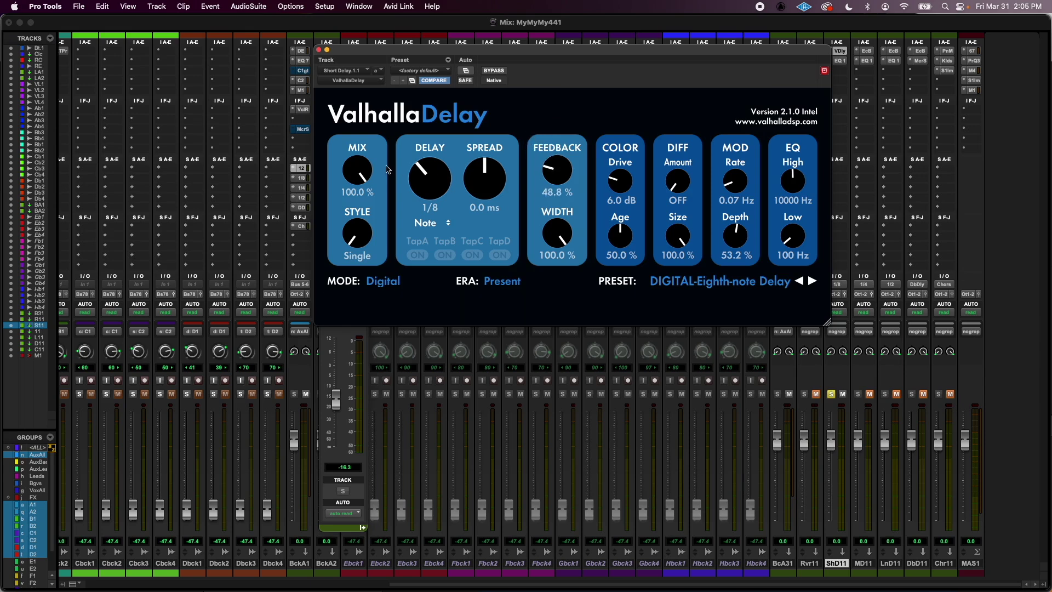
click(355, 173)
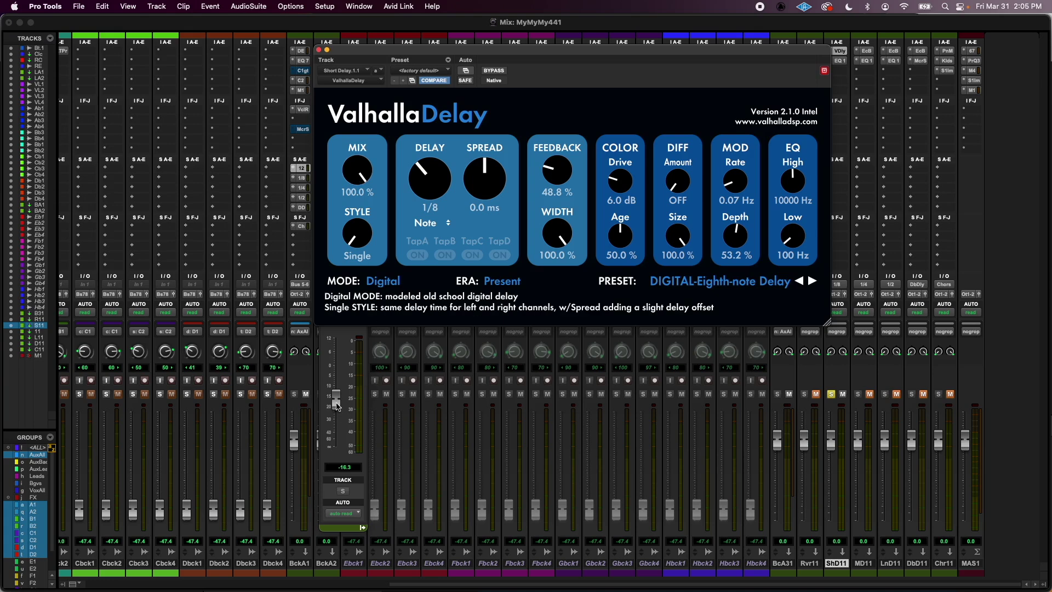
During playback, audition 1/4, 1/2 and 1/1 delay times, ending on a 1/2 note.
click(424, 183)
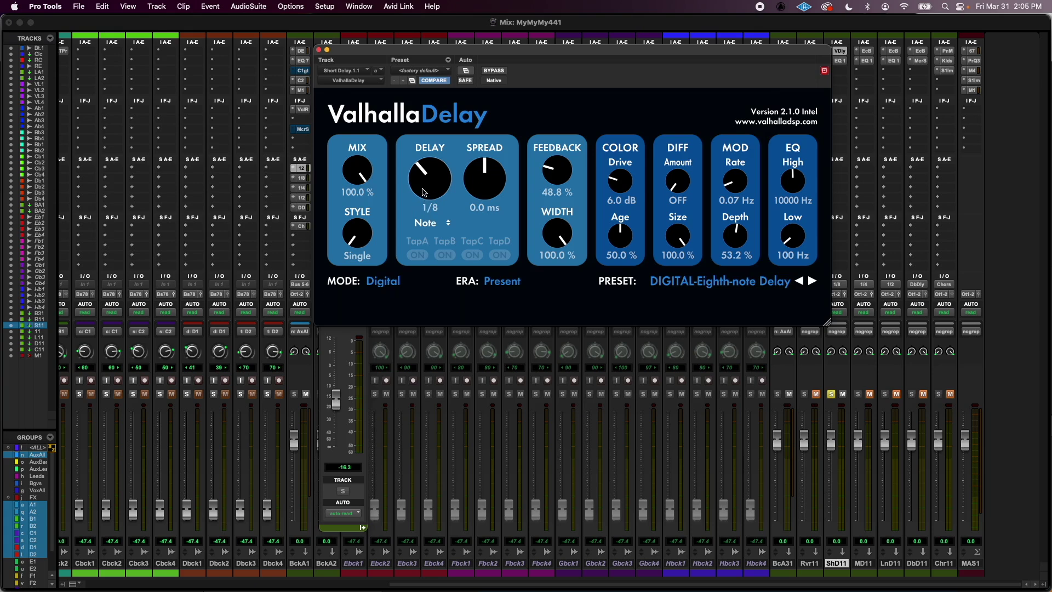
drag(424, 192, 424, 171)
key(space)
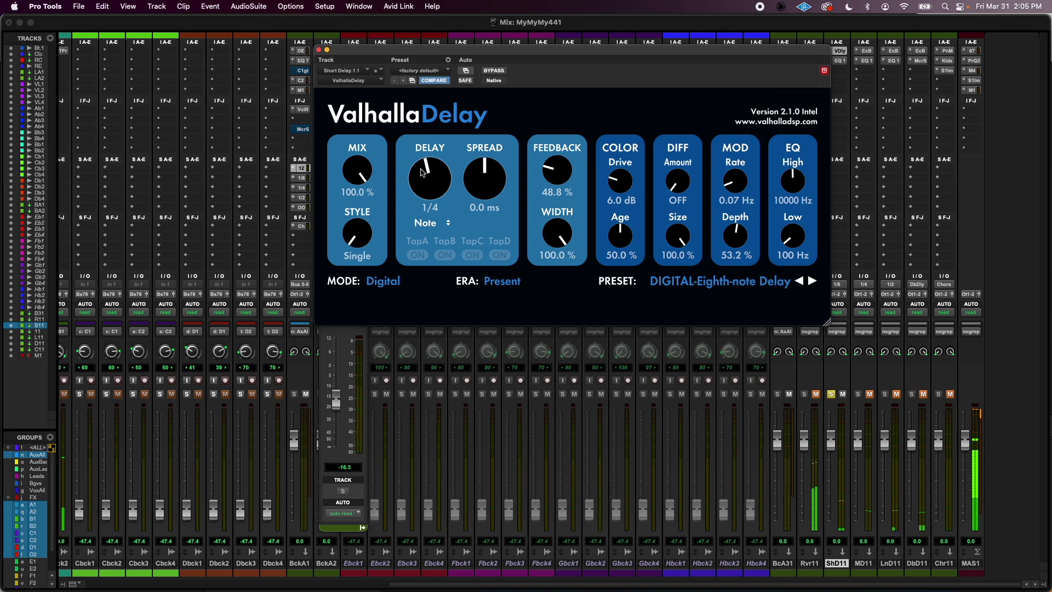
drag(422, 173, 422, 164)
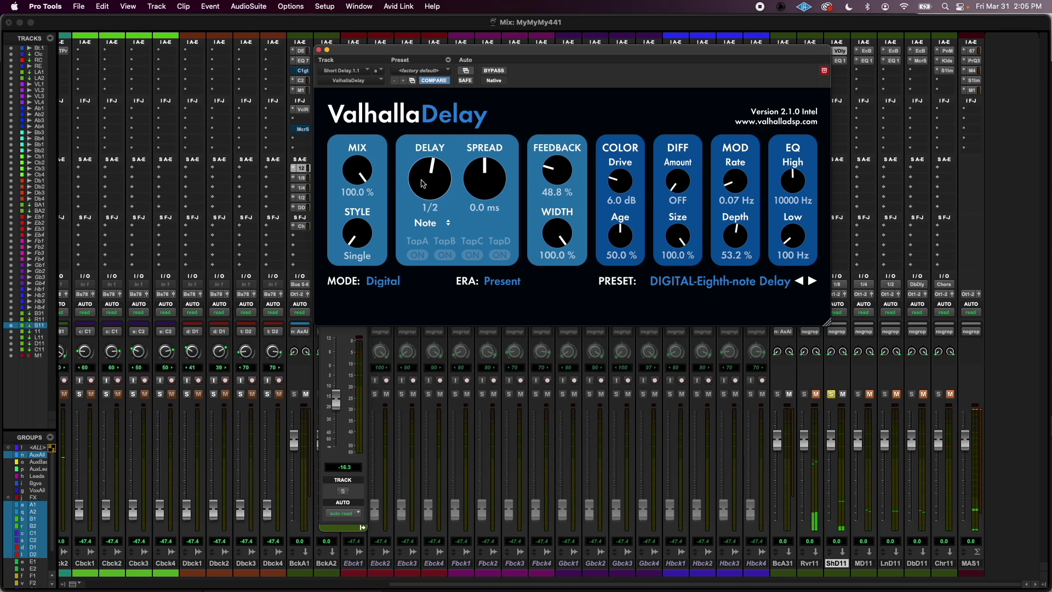
drag(422, 184, 423, 175)
drag(420, 182, 419, 193)
Close the open ValhallaDelay window and set ShD11's ValhallaDelay back to a 1/8 note.
click(863, 563)
click(891, 563)
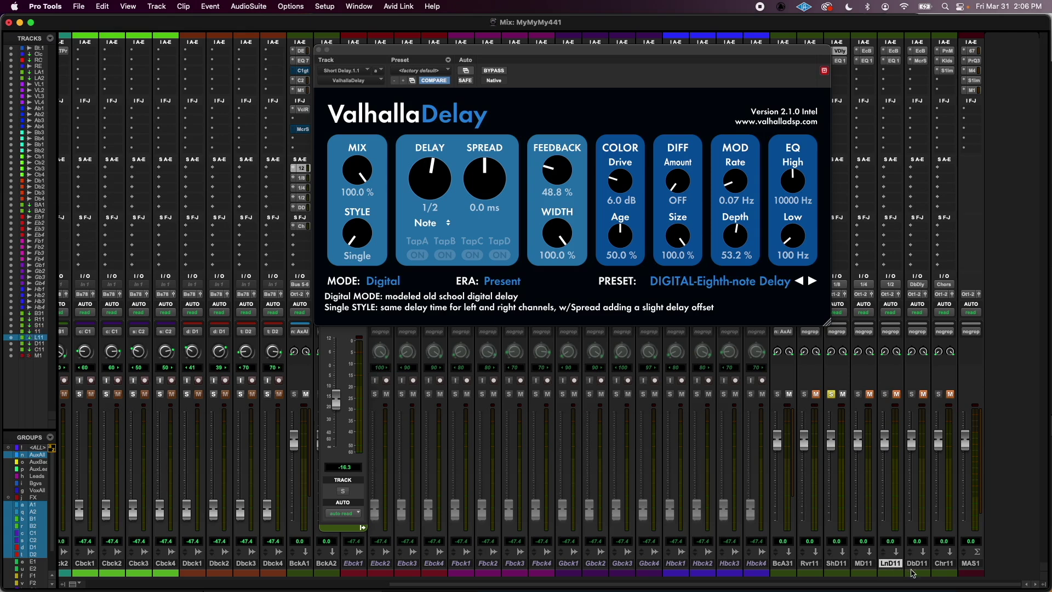
click(917, 563)
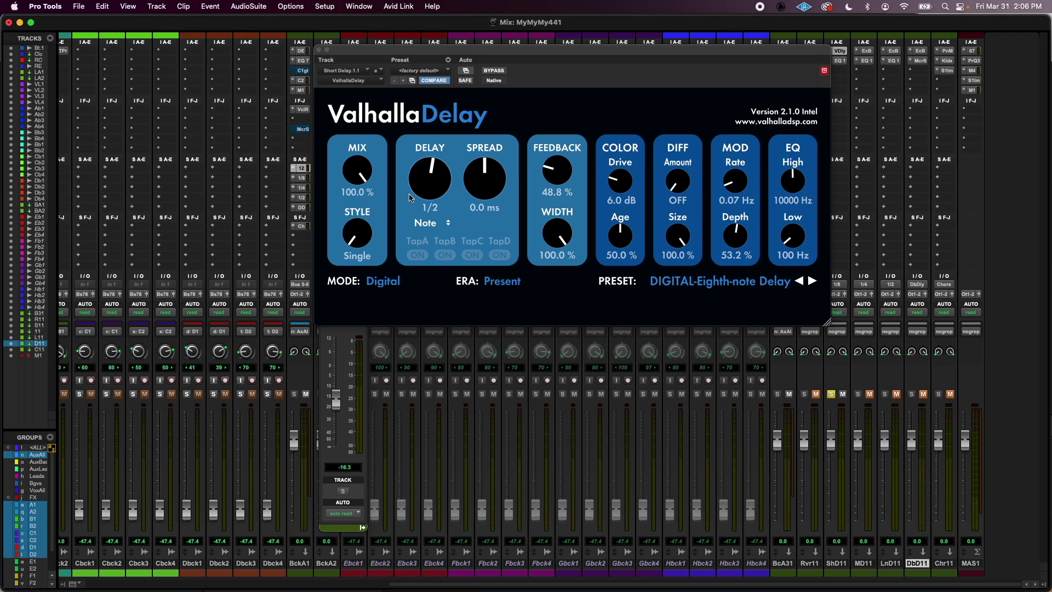
click(320, 50)
click(806, 564)
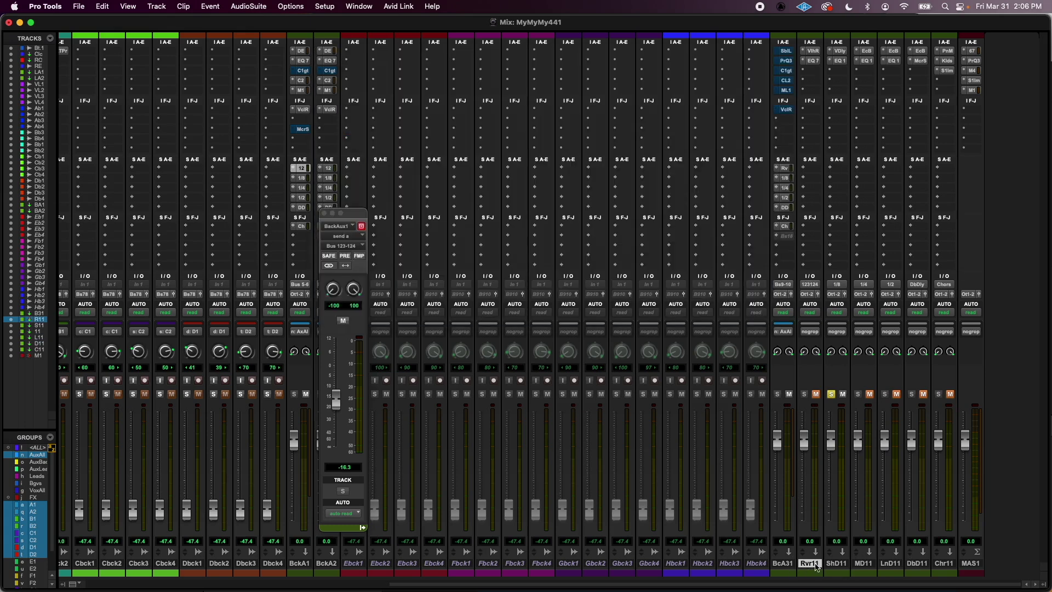
click(834, 563)
click(838, 51)
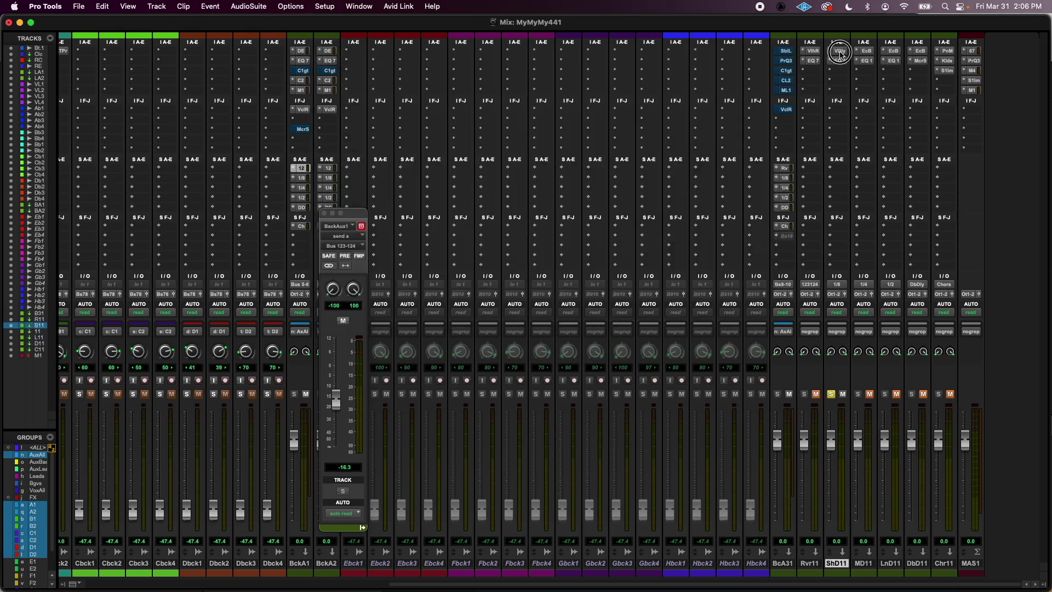
drag(407, 182, 429, 205)
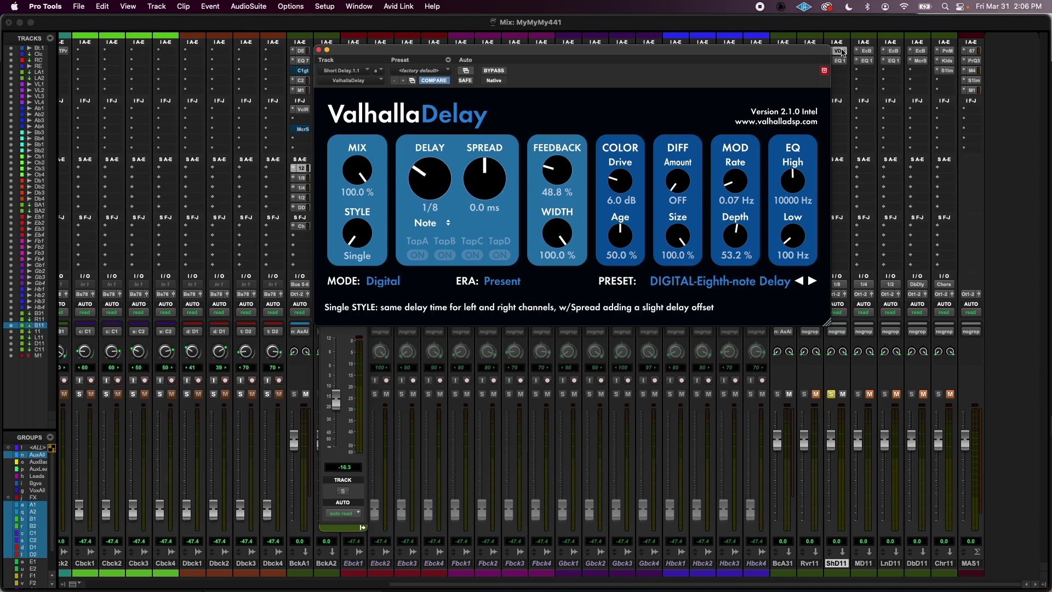
Copy ValhallaDelay to MD11 and LnD11, setting them to 1/4 and 1/2 notes.
drag(839, 50, 865, 54)
click(866, 51)
click(869, 563)
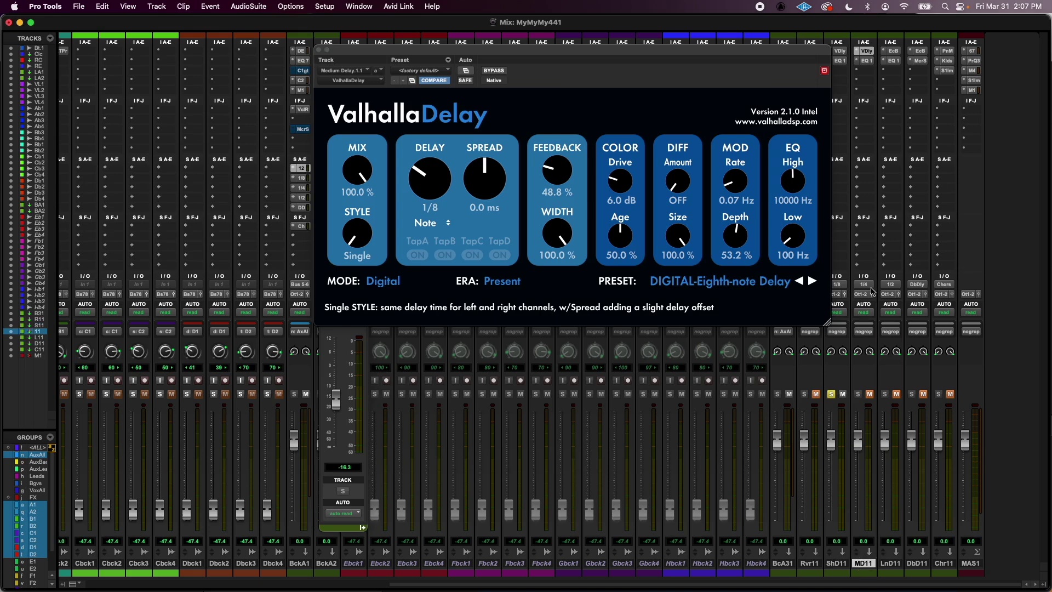
drag(421, 189, 422, 179)
click(896, 51)
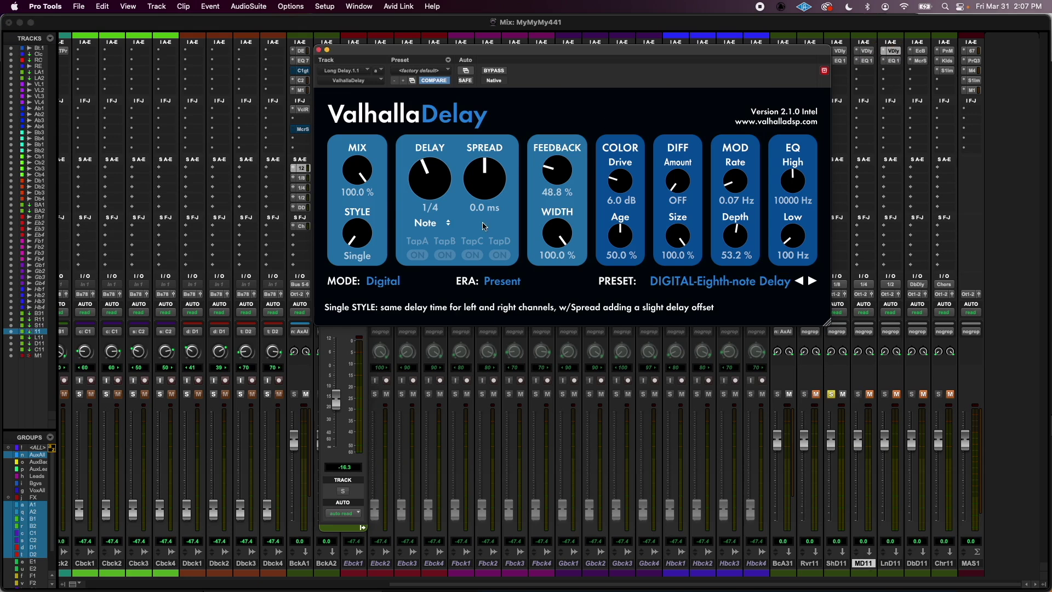
drag(441, 178, 441, 155)
View DbD11's EchoBoy and MicroShift plug-ins and select the DbD11 return.
click(919, 51)
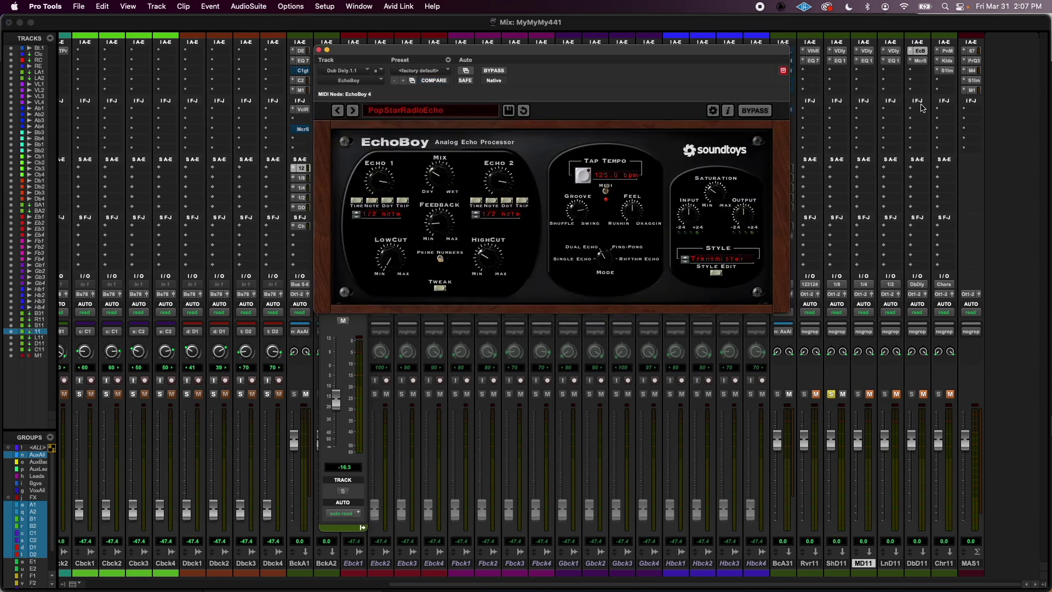
click(920, 61)
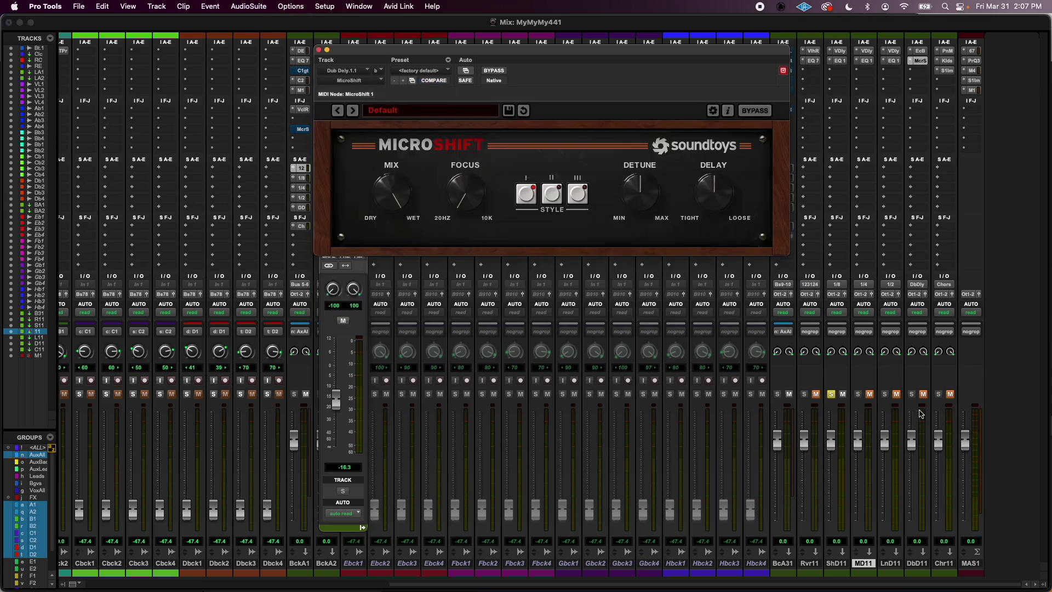
click(922, 565)
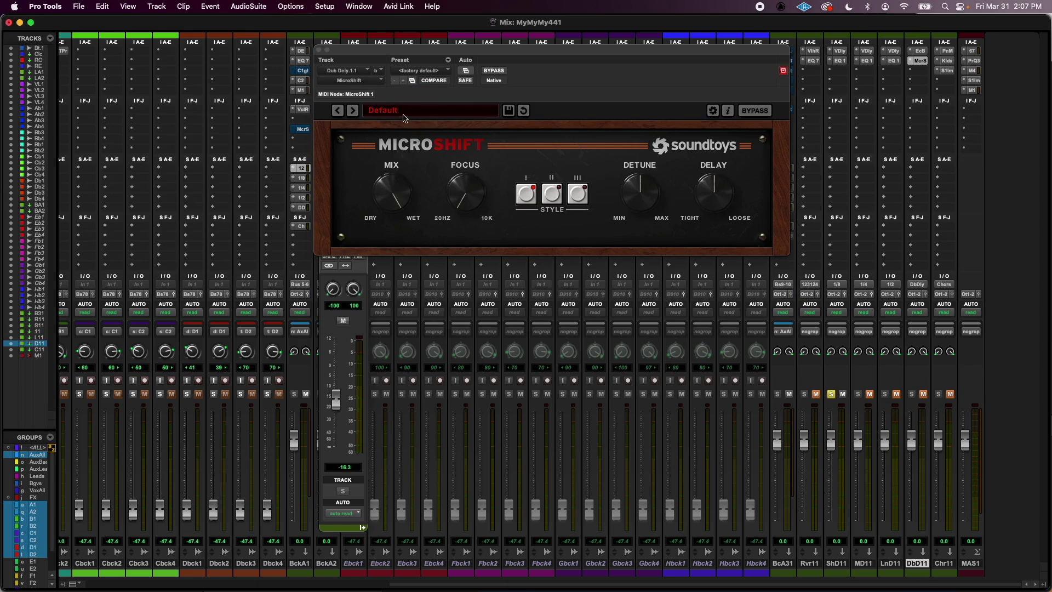
Clear ShD11's solo and Chr11's mute, and close the MicroShift window.
click(831, 394)
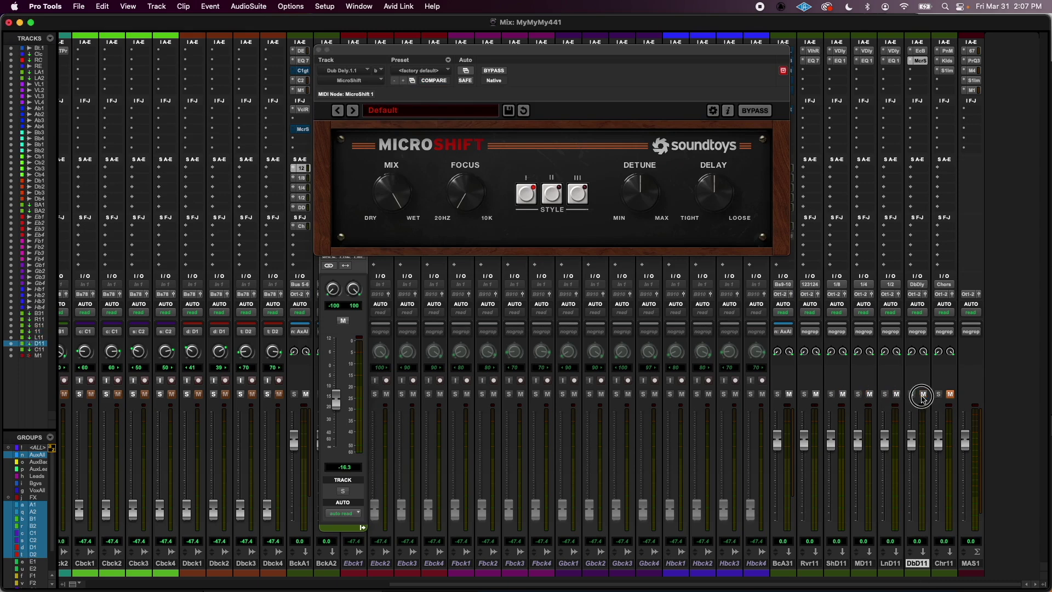
click(949, 395)
click(320, 51)
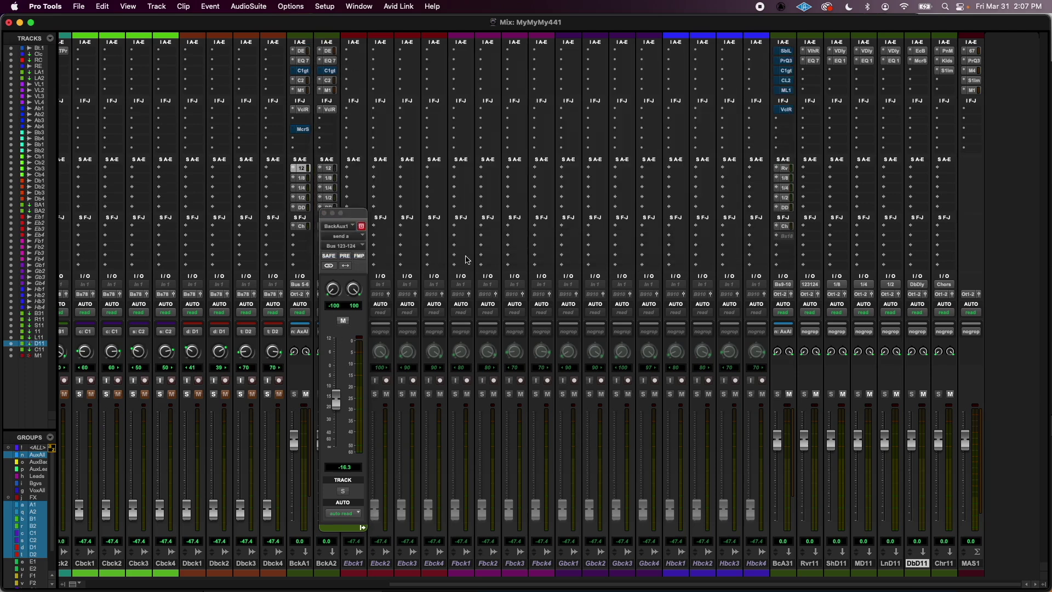
During playback, set LeadAux1's sends: 1/8 delay -33.9, Bus 123-124 -30.2, 1/2 delay -36.0.
scroll(469, 260, left, 10)
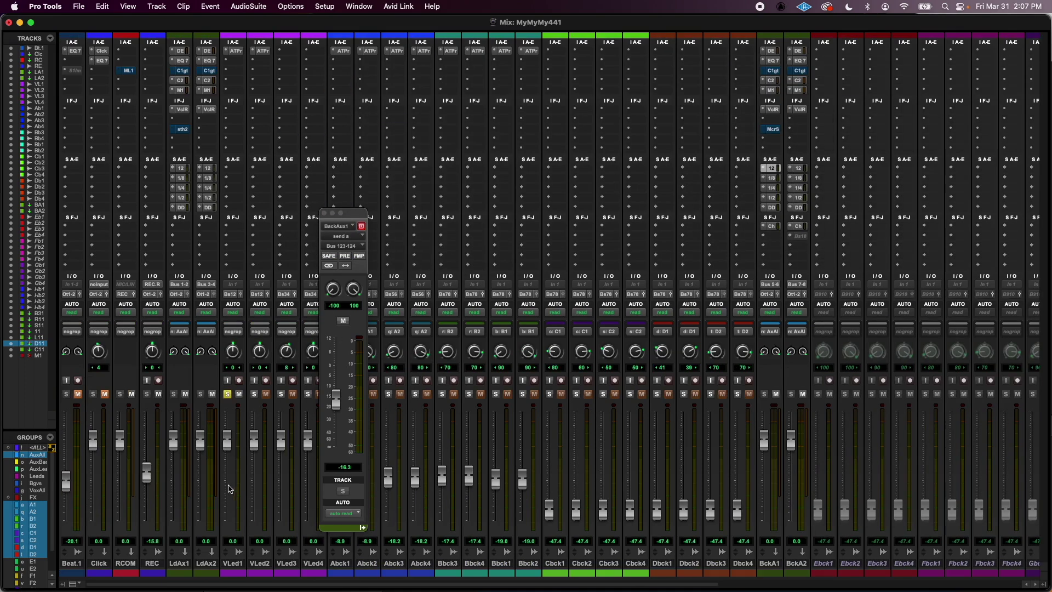
key(space)
click(179, 178)
mouse_move(336, 433)
mouse_down()
mouse_move(337, 407)
mouse_move(336, 434)
mouse_up()
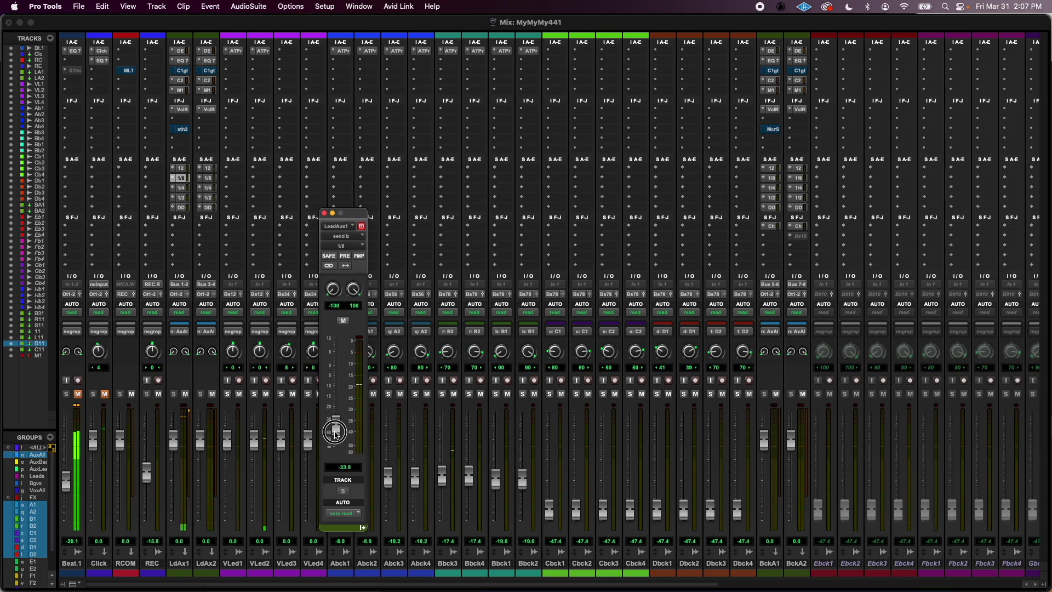
click(179, 168)
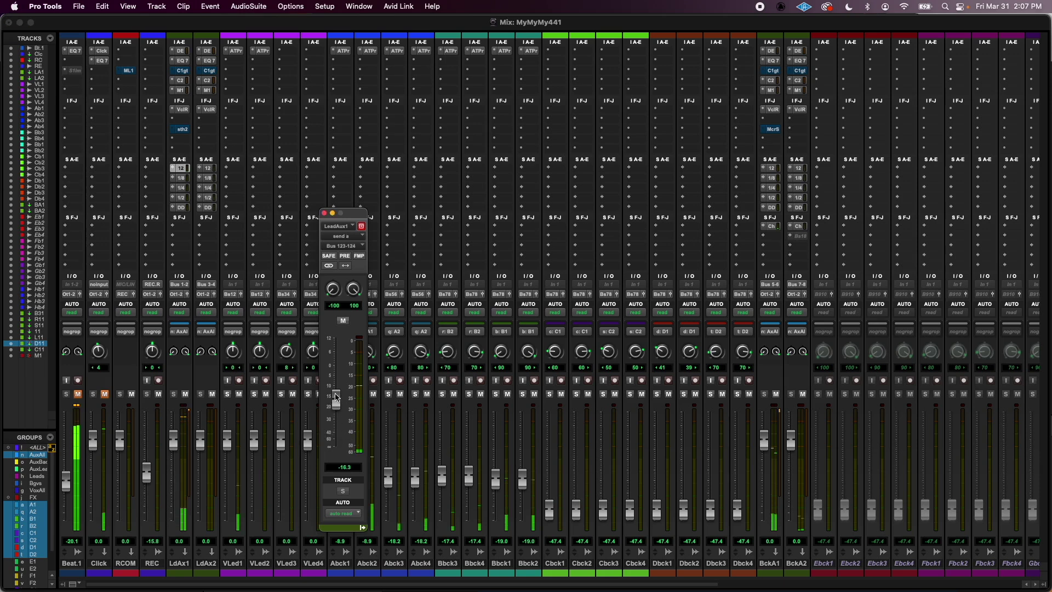
drag(336, 397, 336, 420)
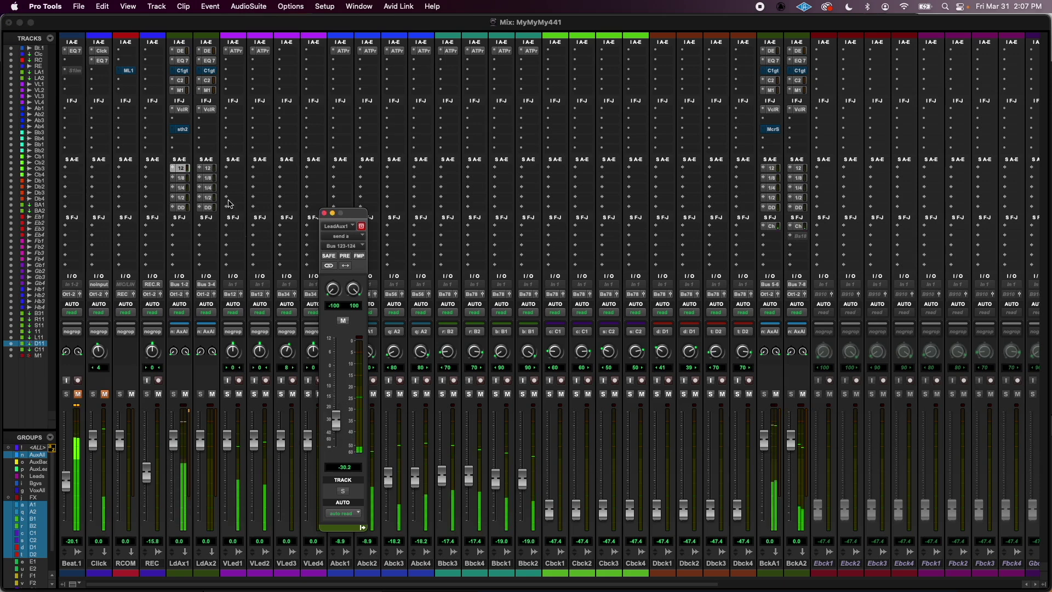
click(179, 187)
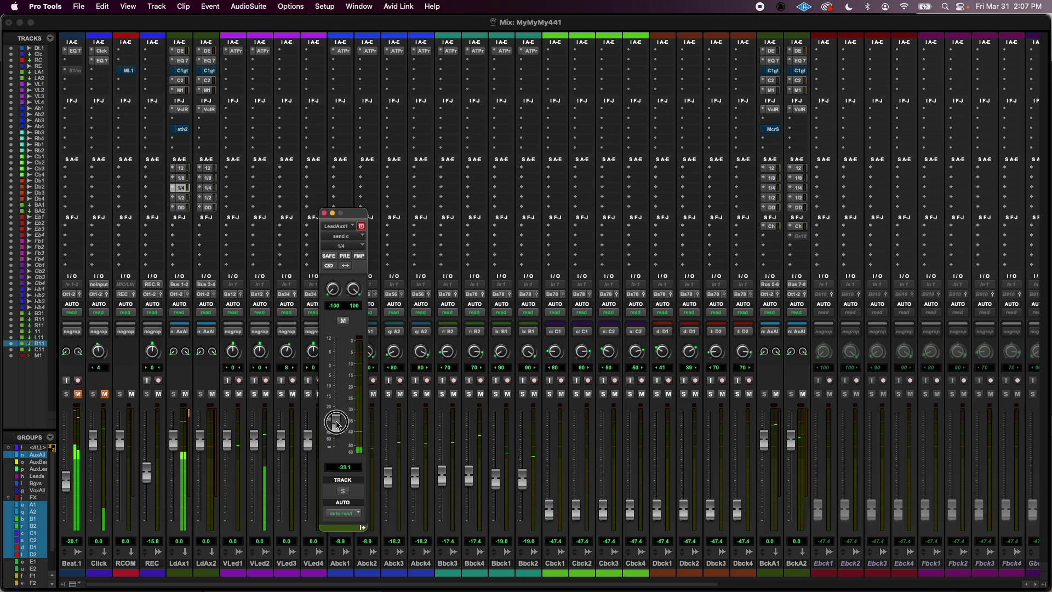
mouse_move(338, 425)
mouse_down()
mouse_move(336, 403)
mouse_move(336, 417)
mouse_up()
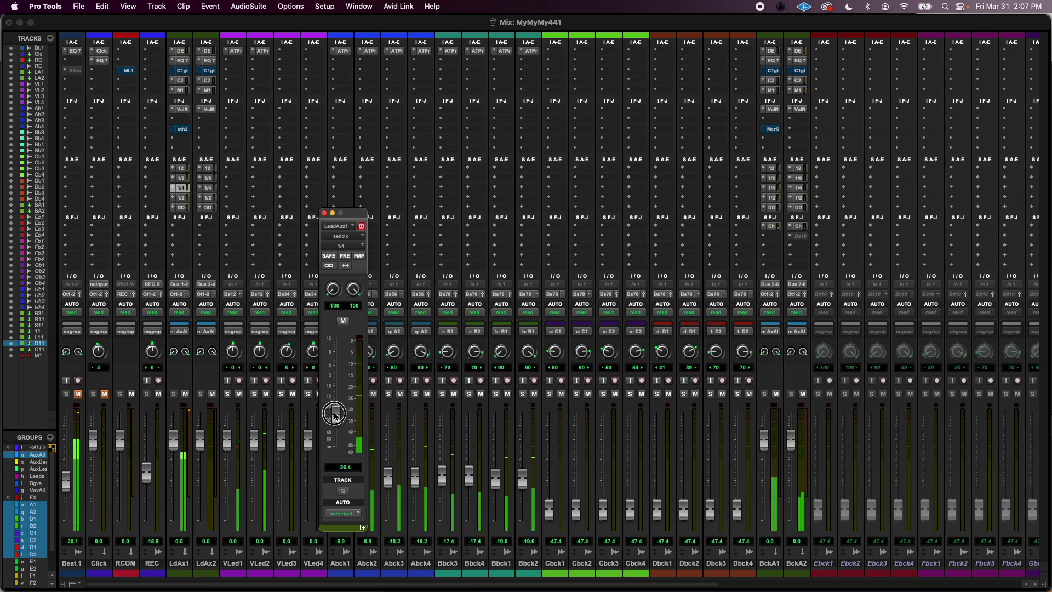
click(181, 197)
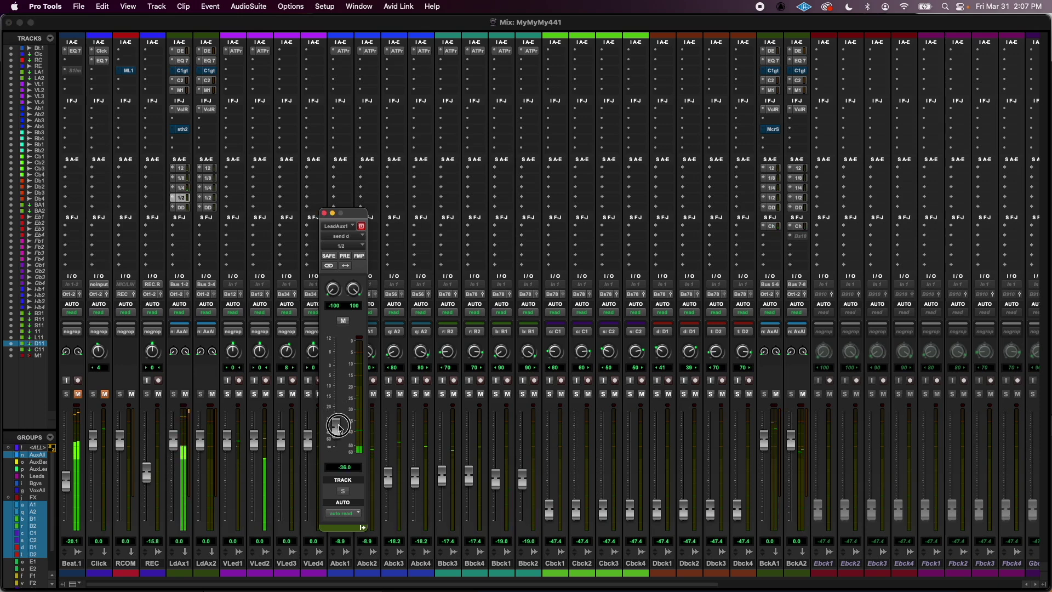
drag(338, 428, 340, 420)
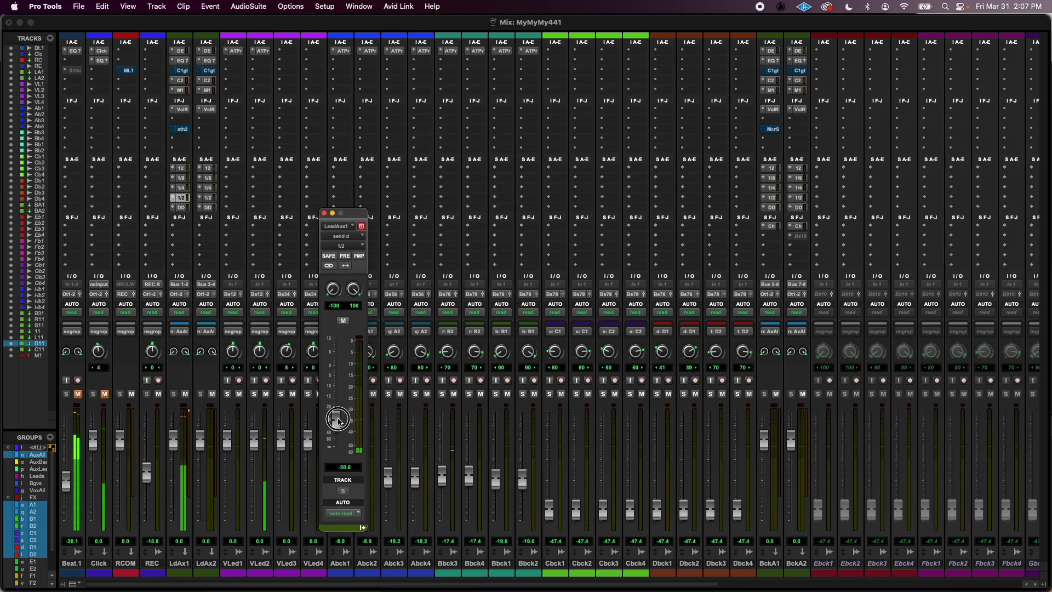
drag(339, 421, 338, 428)
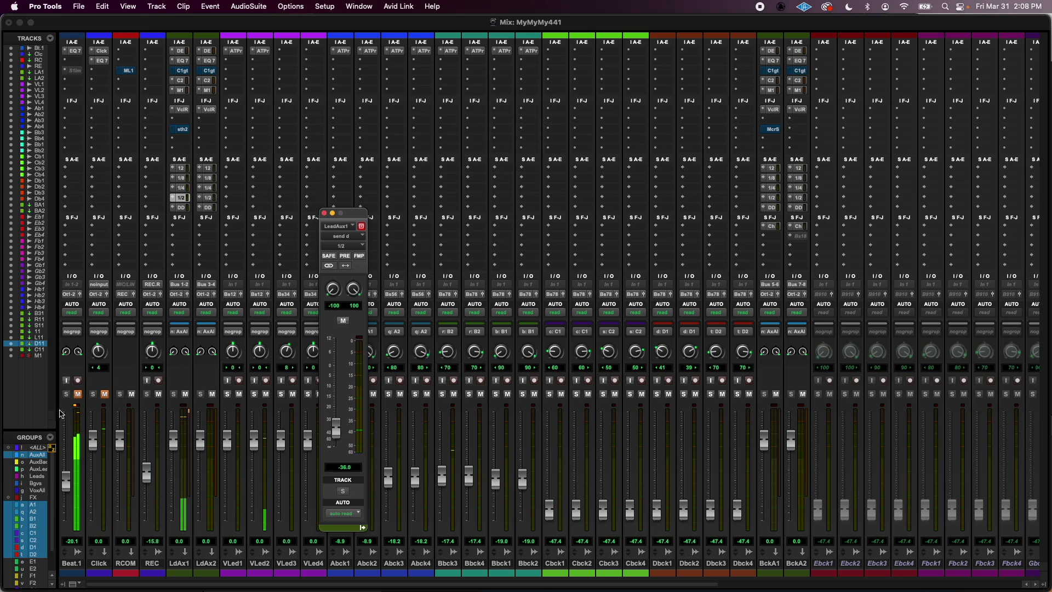
Unmute Beat.1 and lower LeadAux1's 1/4 delay send to -34.7.
click(78, 394)
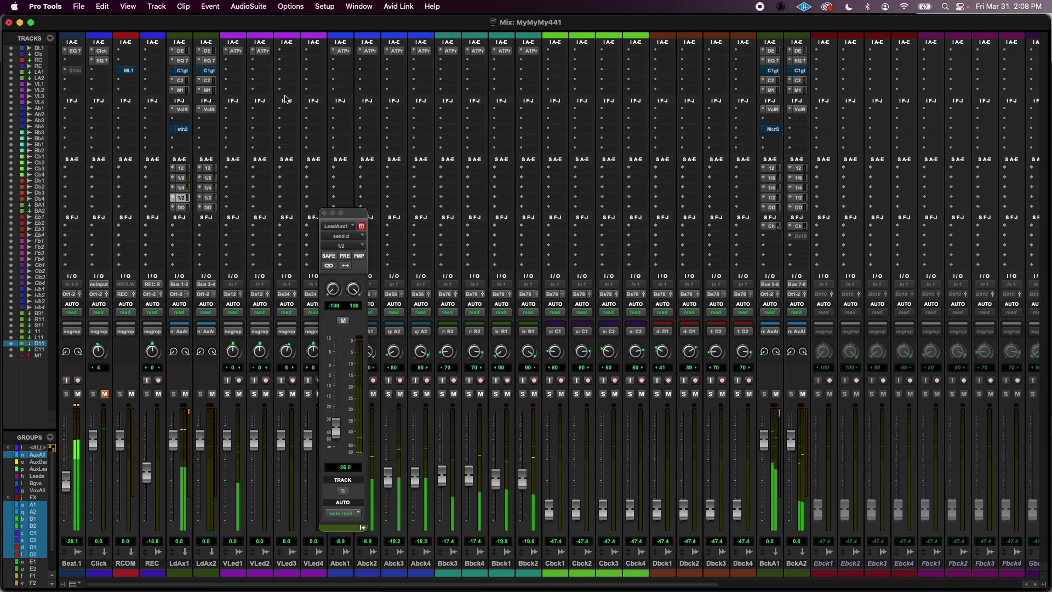
click(181, 187)
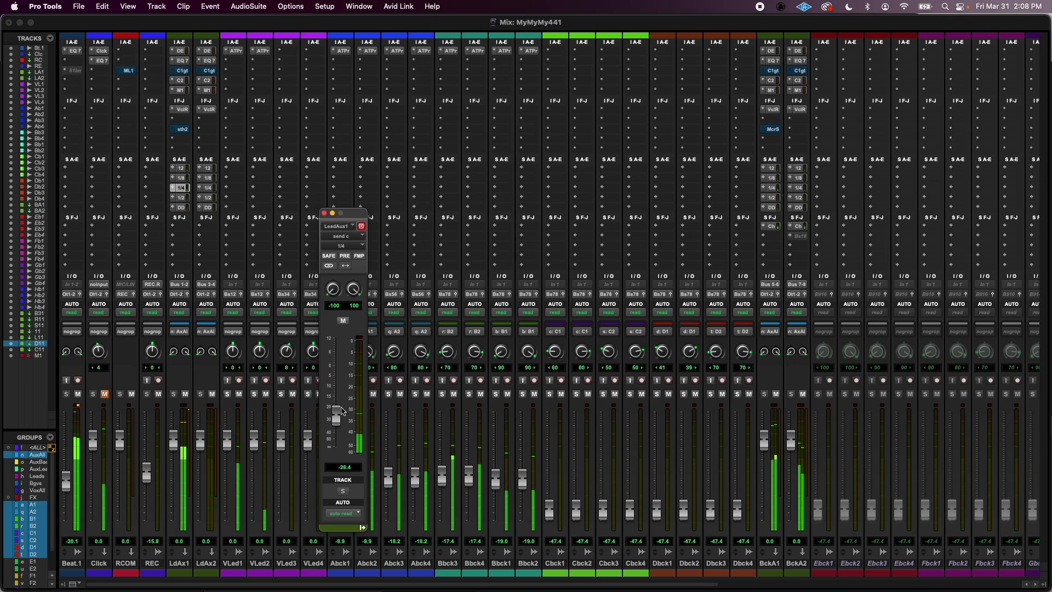
drag(343, 412, 339, 423)
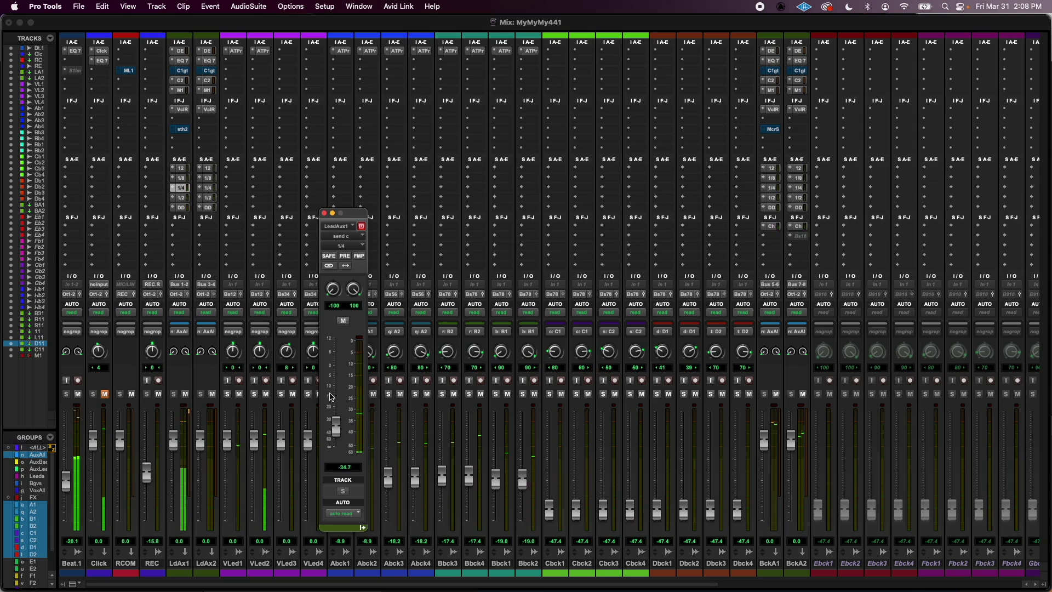
click(182, 185)
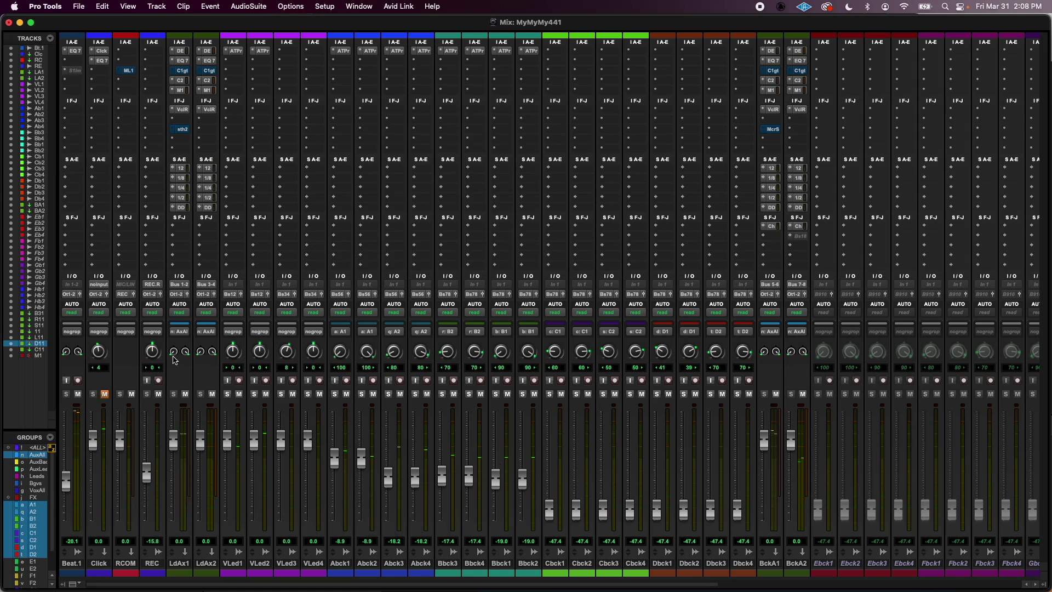
Check LeadAux1's Bus 123-124, 1/8, 1/4, 1/2 and DbDly send levels.
scroll(174, 360, right, 10)
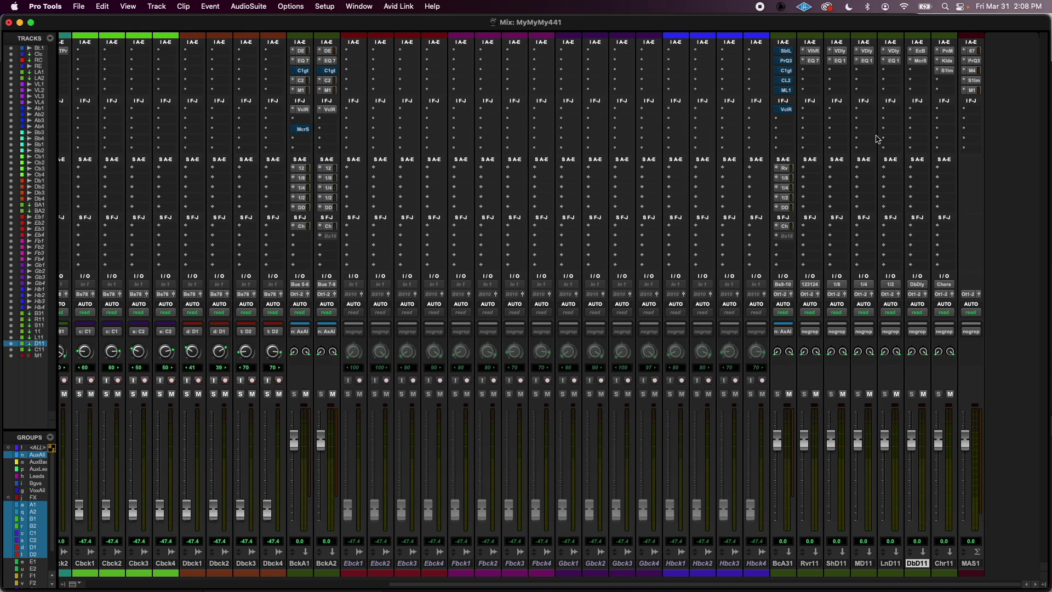
scroll(809, 303, left, 10)
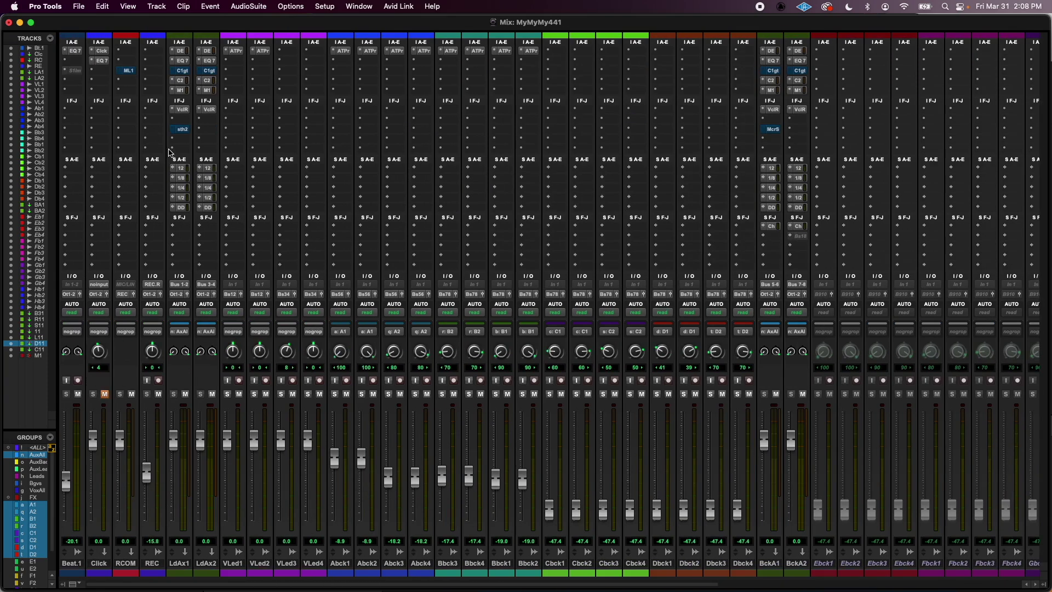
click(181, 168)
click(183, 178)
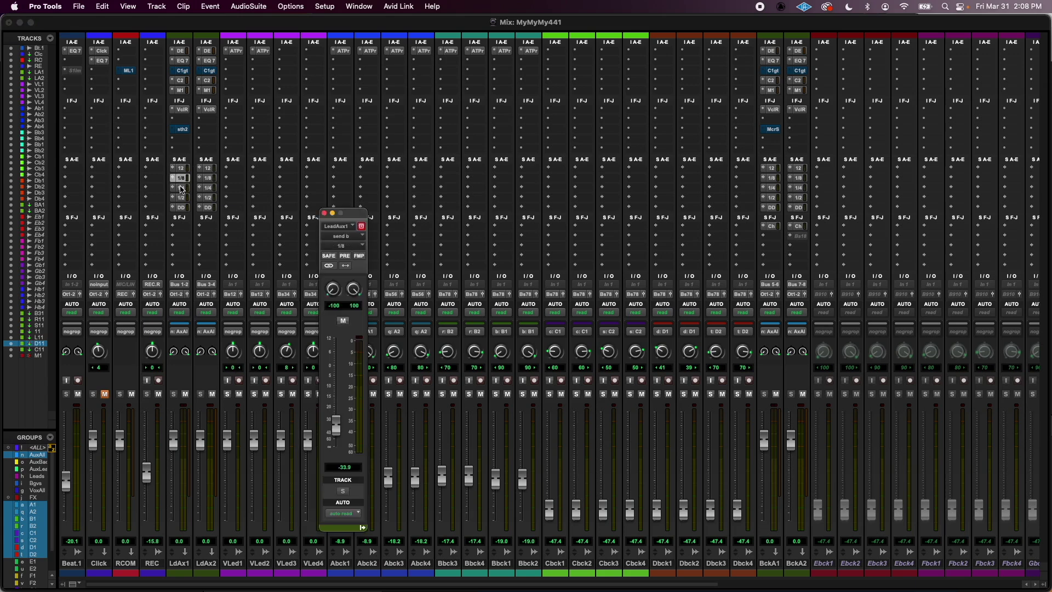
click(183, 188)
click(182, 198)
click(181, 208)
click(323, 213)
Show BackAux1's chorus send window, sitting at -6.8 dB.
scroll(327, 217, right, 10)
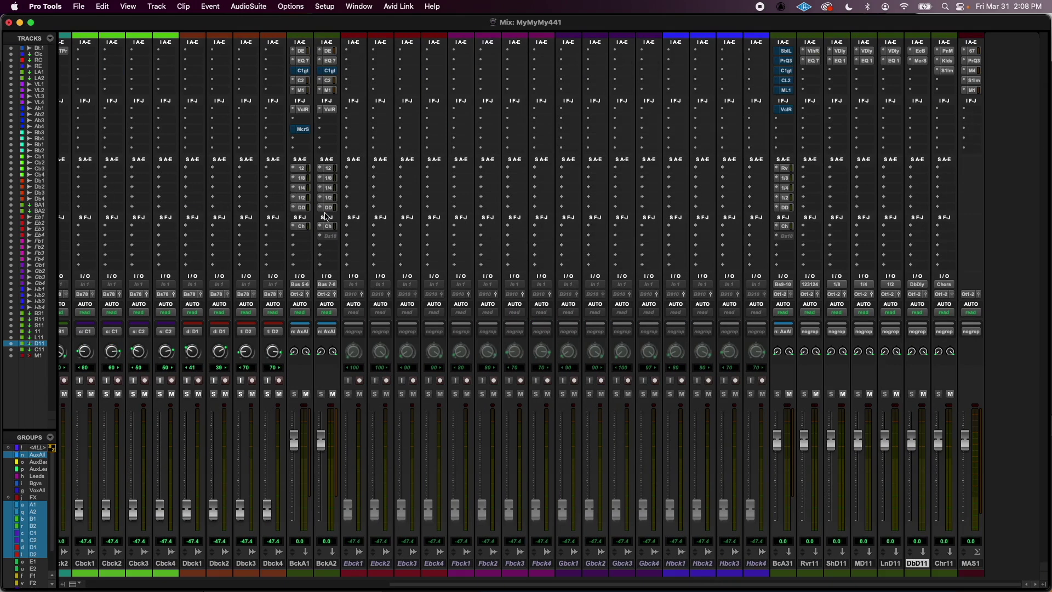
click(301, 225)
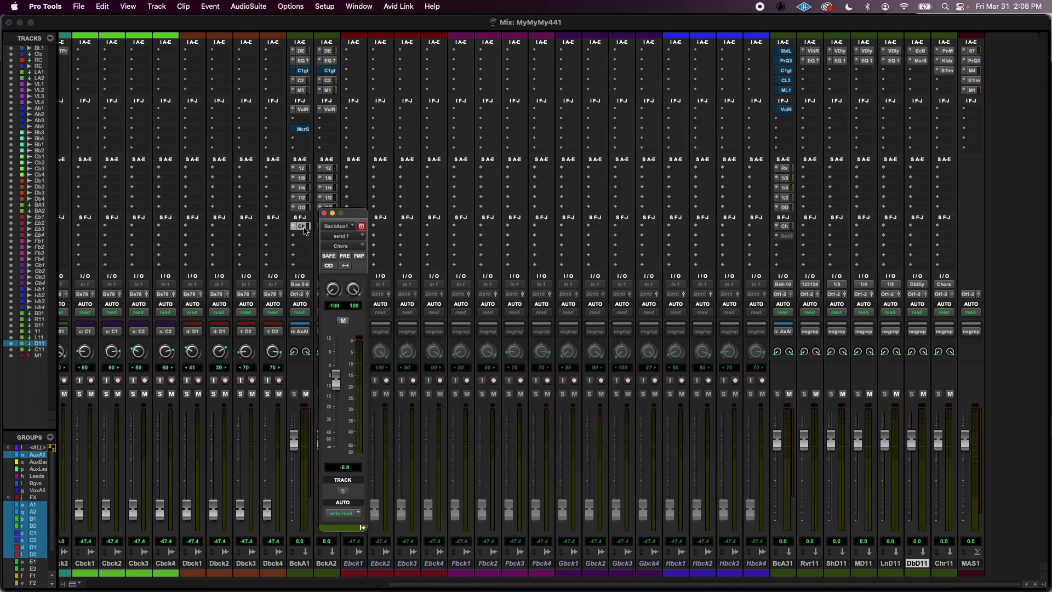
click(323, 207)
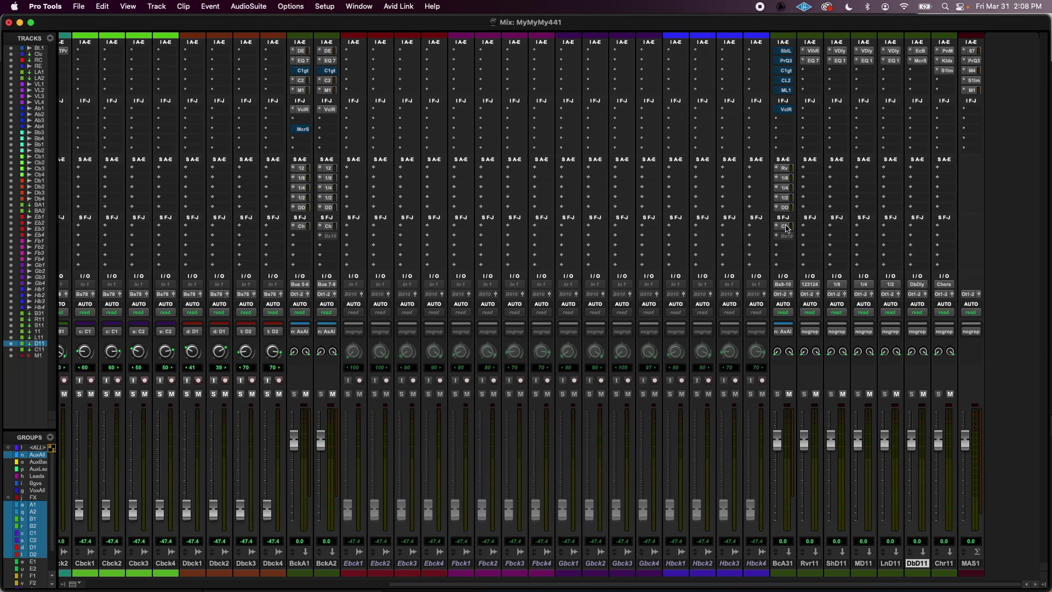
scroll(787, 229, left, 10)
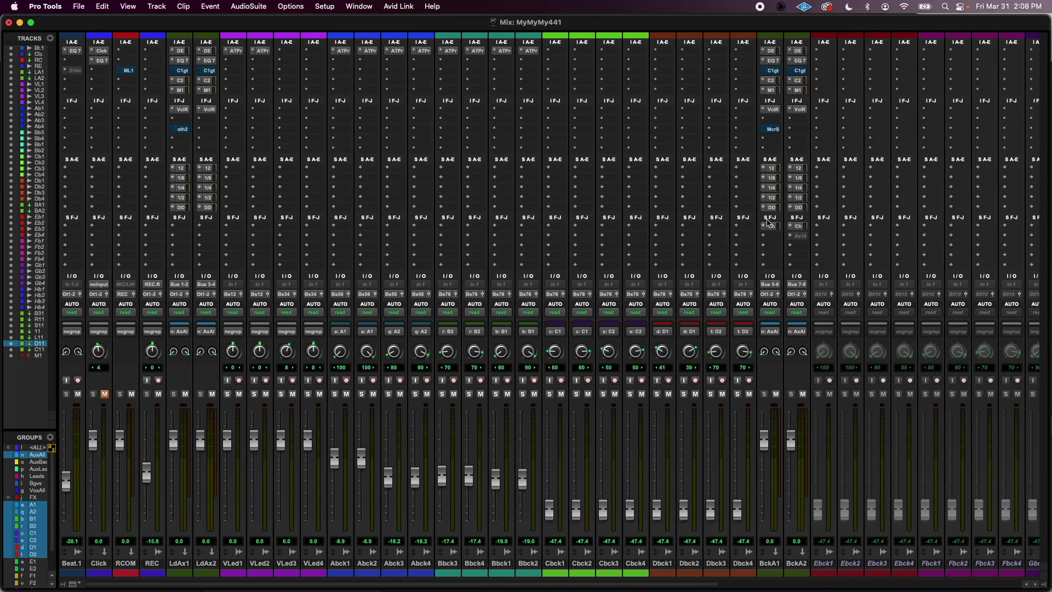
click(771, 226)
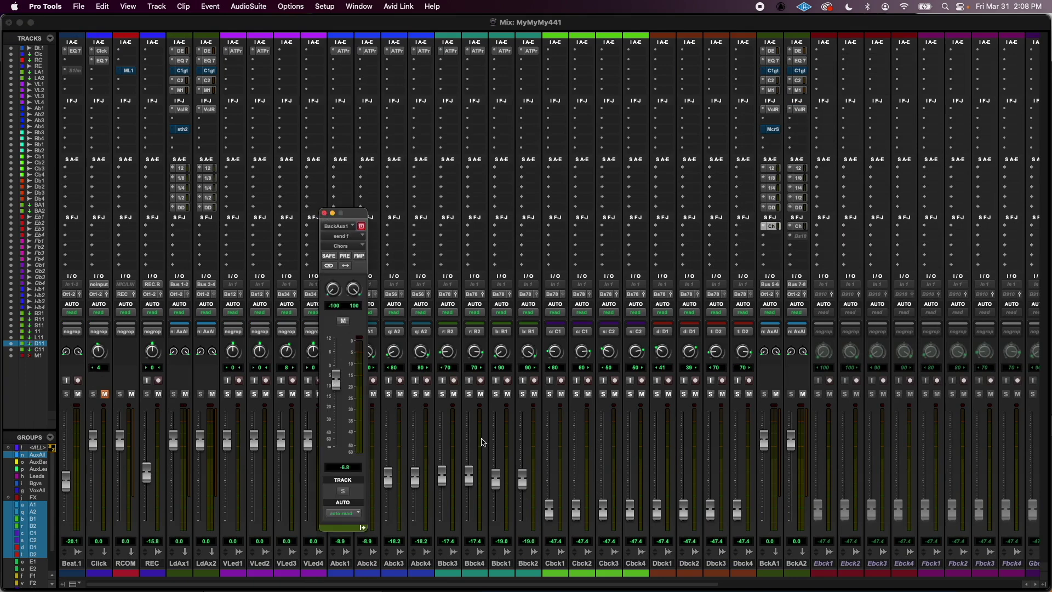
Select backing vocals Abck1–Dbck4 plus Chr11, and mute the DbD11, LnD11, MD11 and ShD11 returns.
click(336, 564)
shift+click(744, 564)
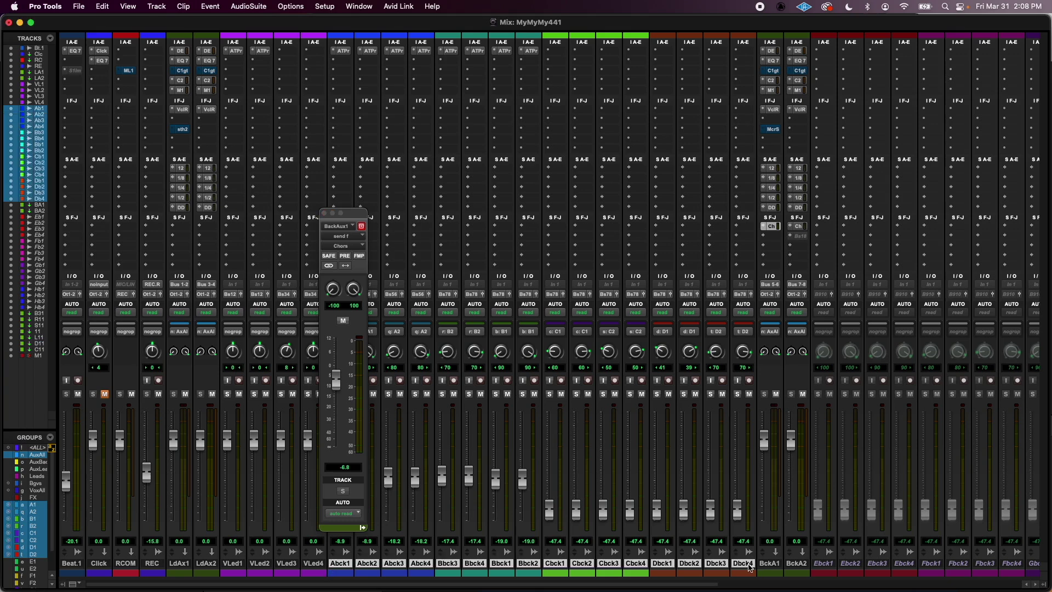
scroll(673, 370, right, 10)
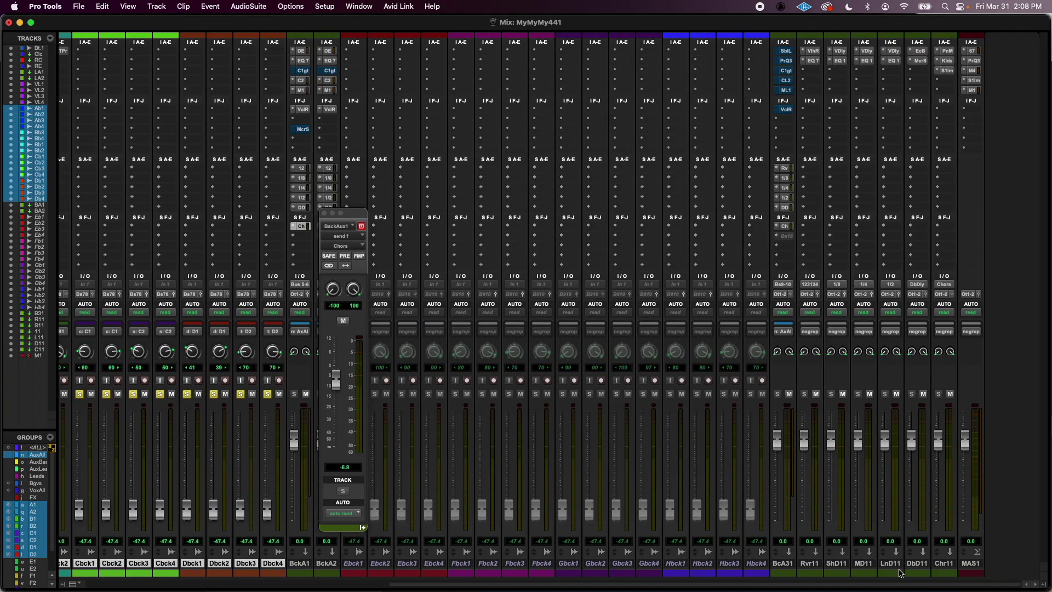
click(945, 563)
drag(923, 394, 842, 395)
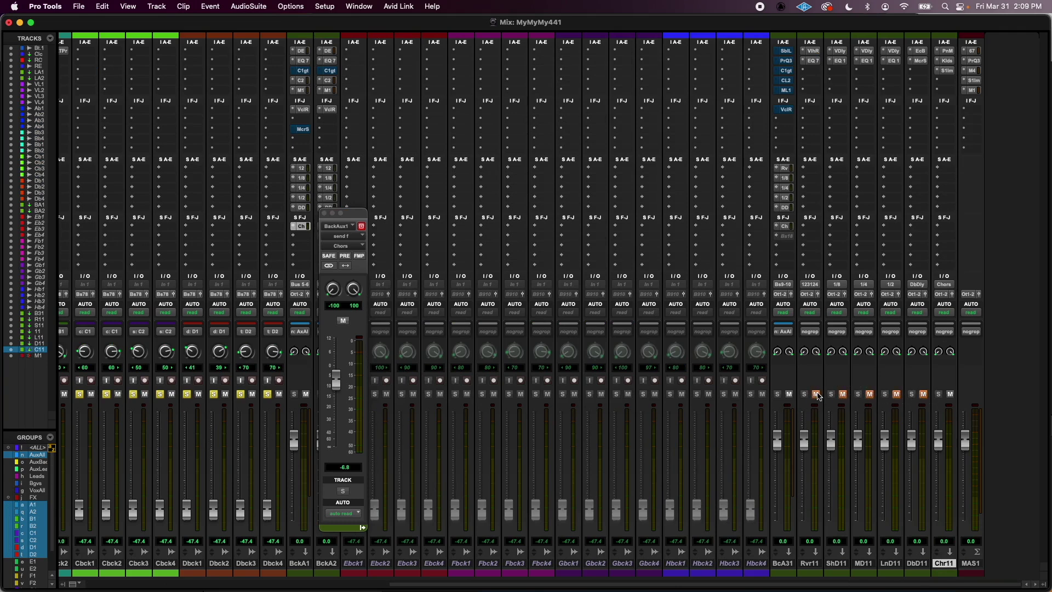
Solo the selection, play back, and raise BackAux1's chorus send to -2.2.
mouse_move(336, 380)
mouse_down()
mouse_move(335, 447)
mouse_move(336, 372)
mouse_up()
key(shift+s)
key(space)
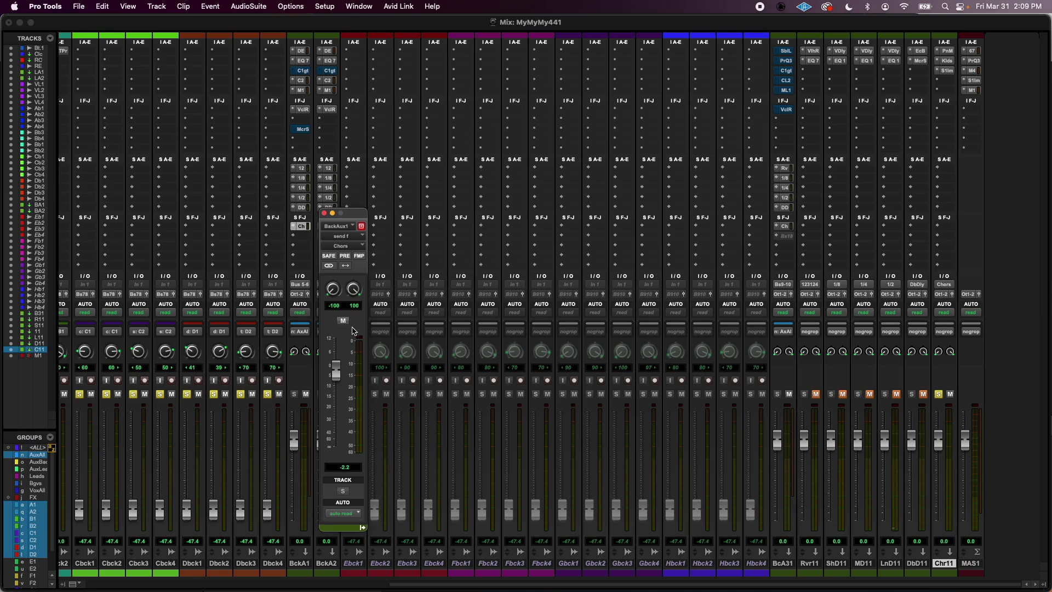
click(948, 53)
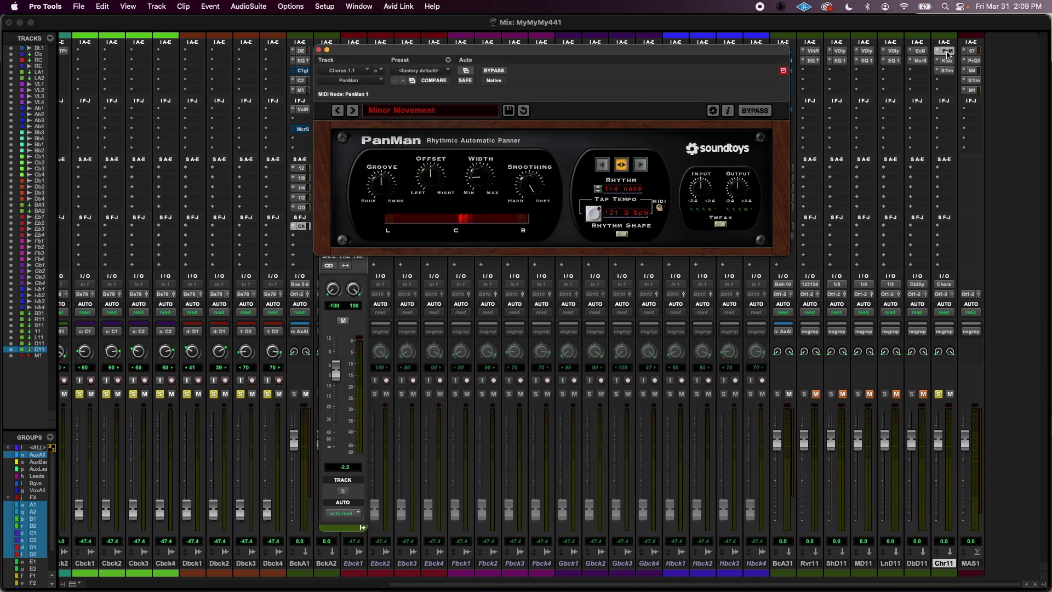
click(318, 50)
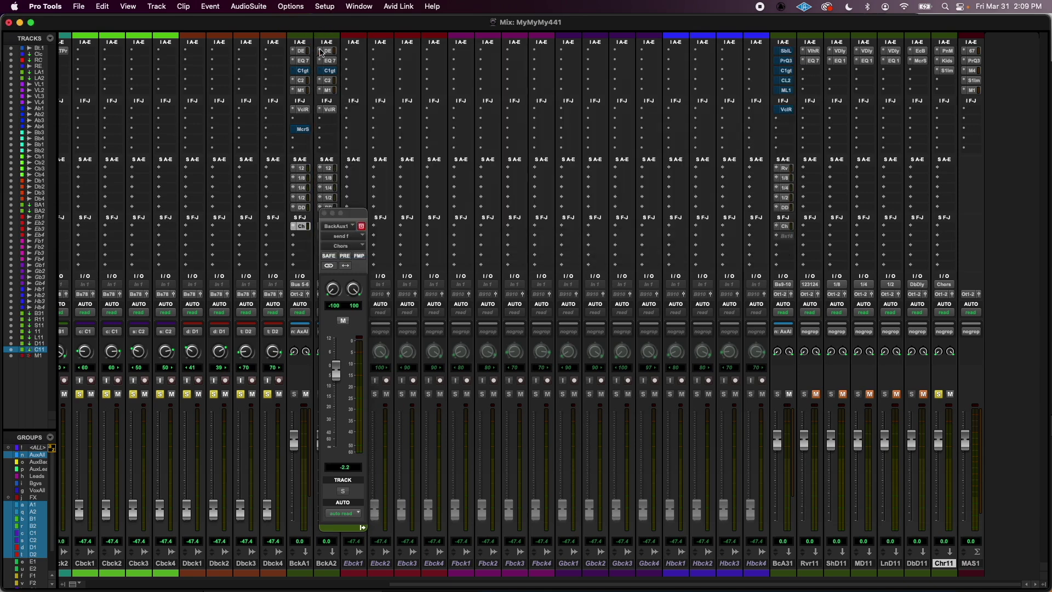